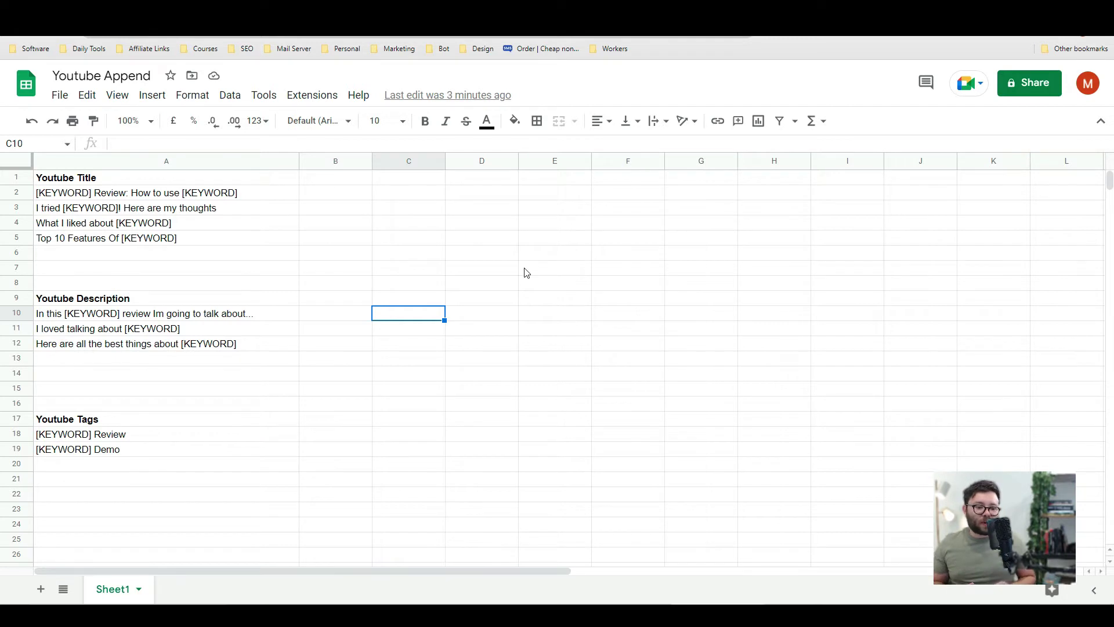
Point out the title, description and tag template sections in column A.
left_click(182, 183)
left_click(165, 298)
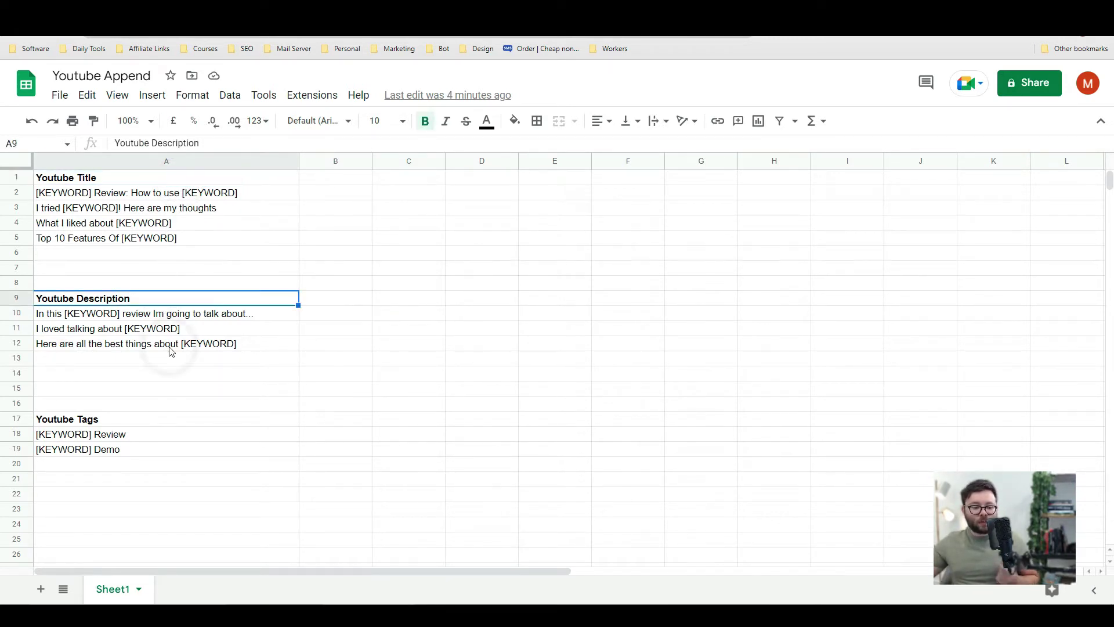
left_click(146, 419)
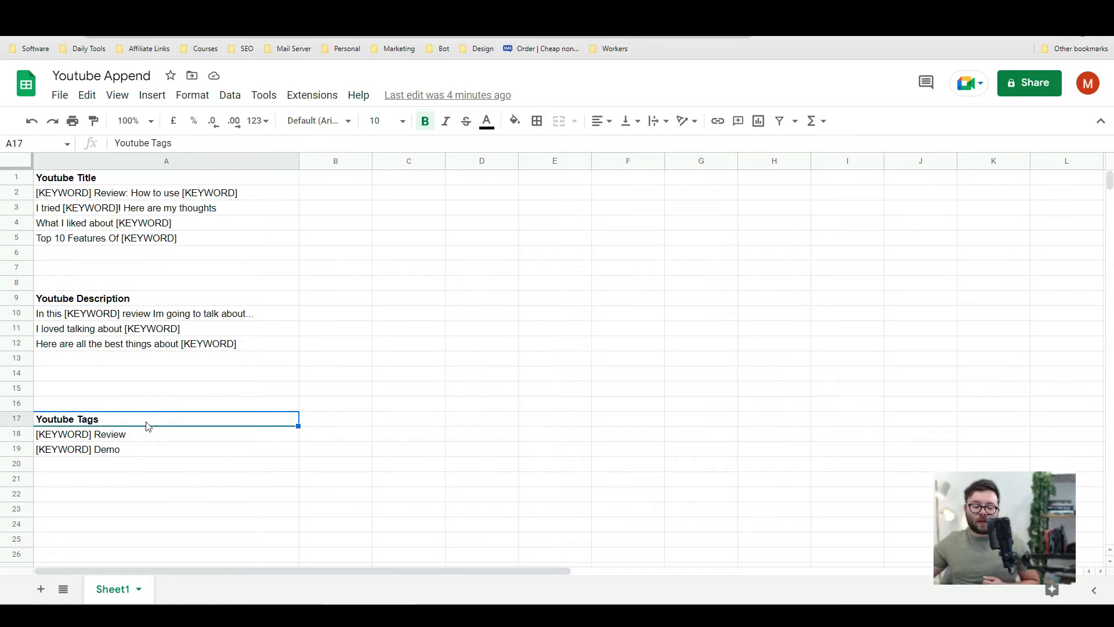
left_click_drag(81, 195, 80, 237)
left_click(122, 193)
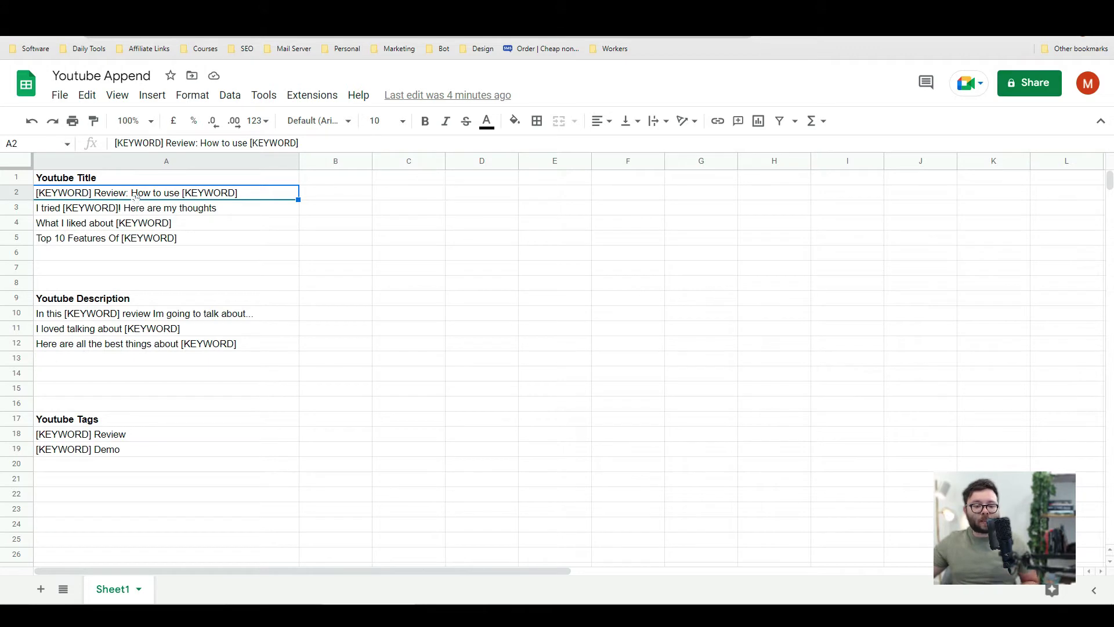
left_click(146, 284)
left_click(141, 329)
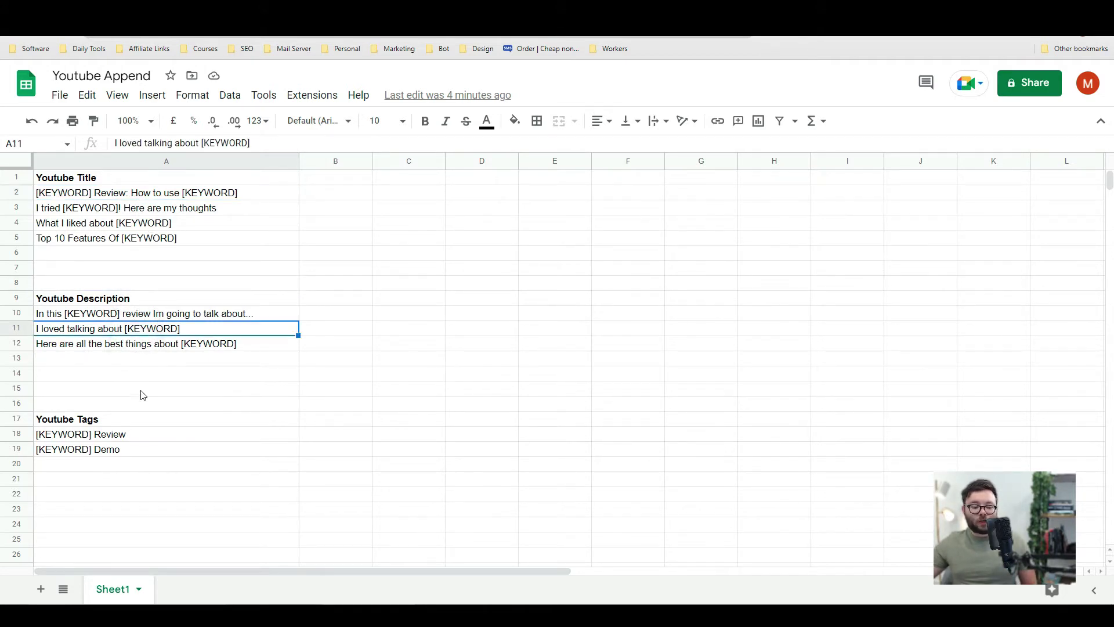
left_click(137, 422)
left_click(331, 406)
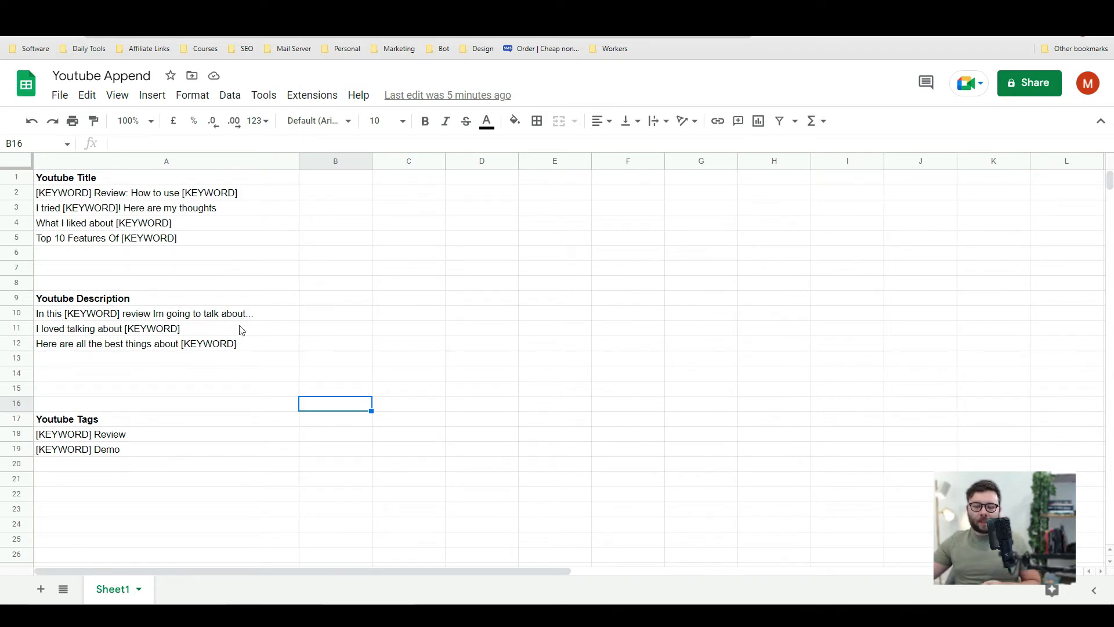
Enter Youtube as the keyword in cell B1.
left_click(325, 180)
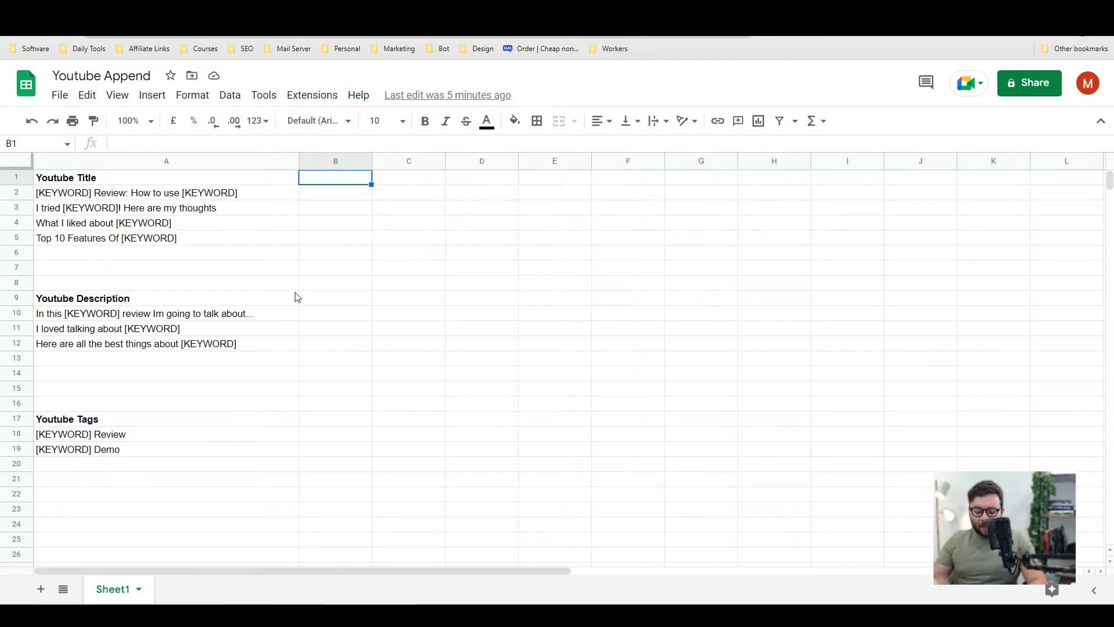
type("Youtube")
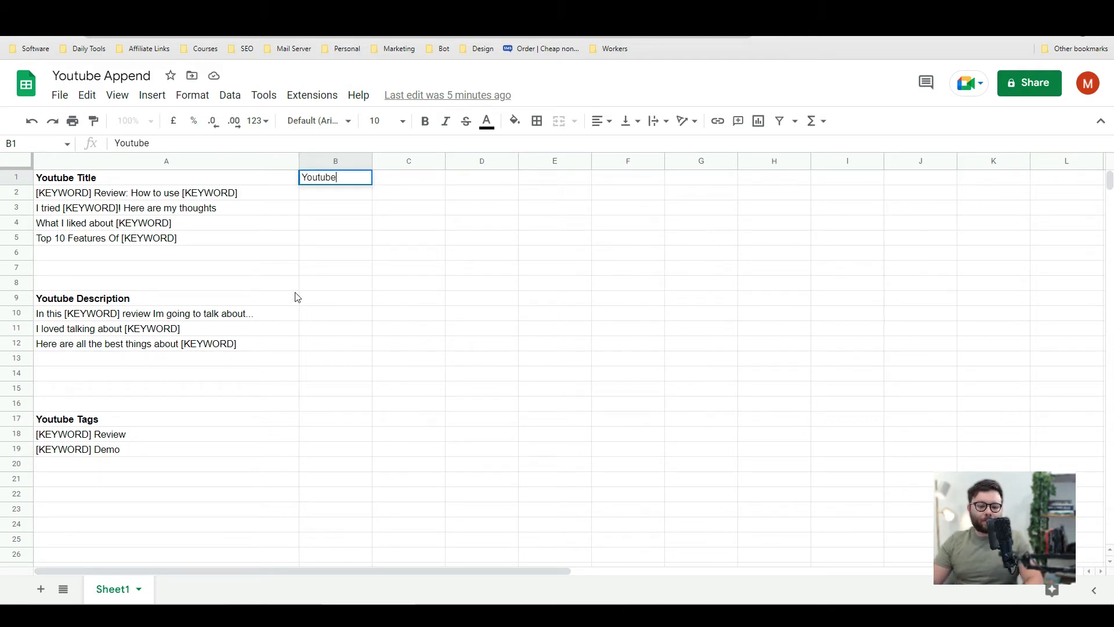
key("Return")
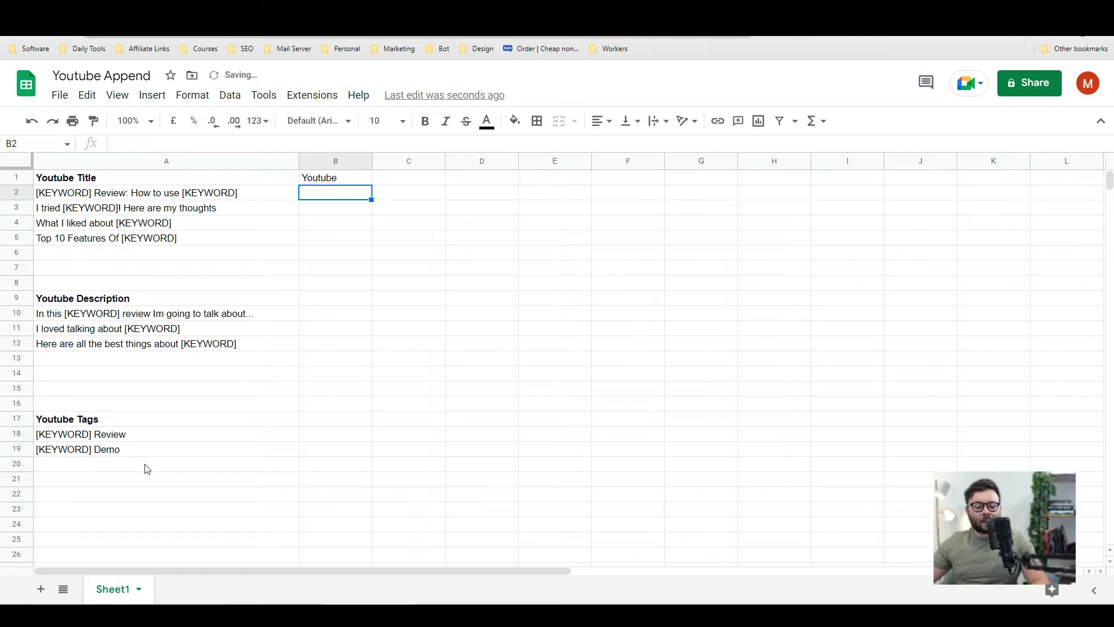
Enter =B1&" Review: How to use "&B1 in H2 and widen column H to fit it.
left_click(783, 197)
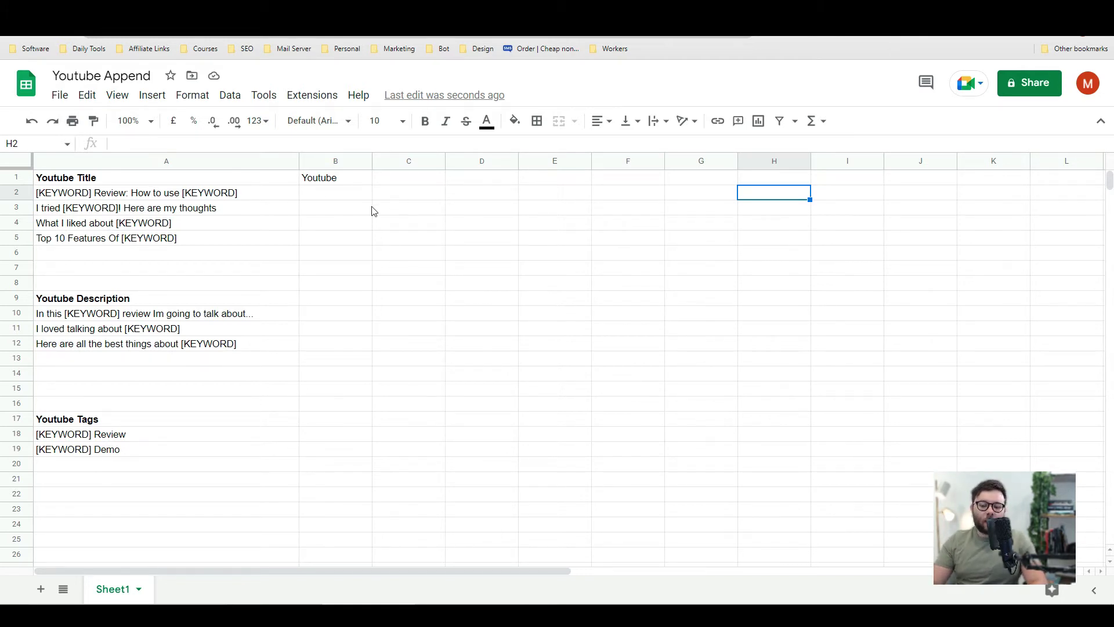
type("=")
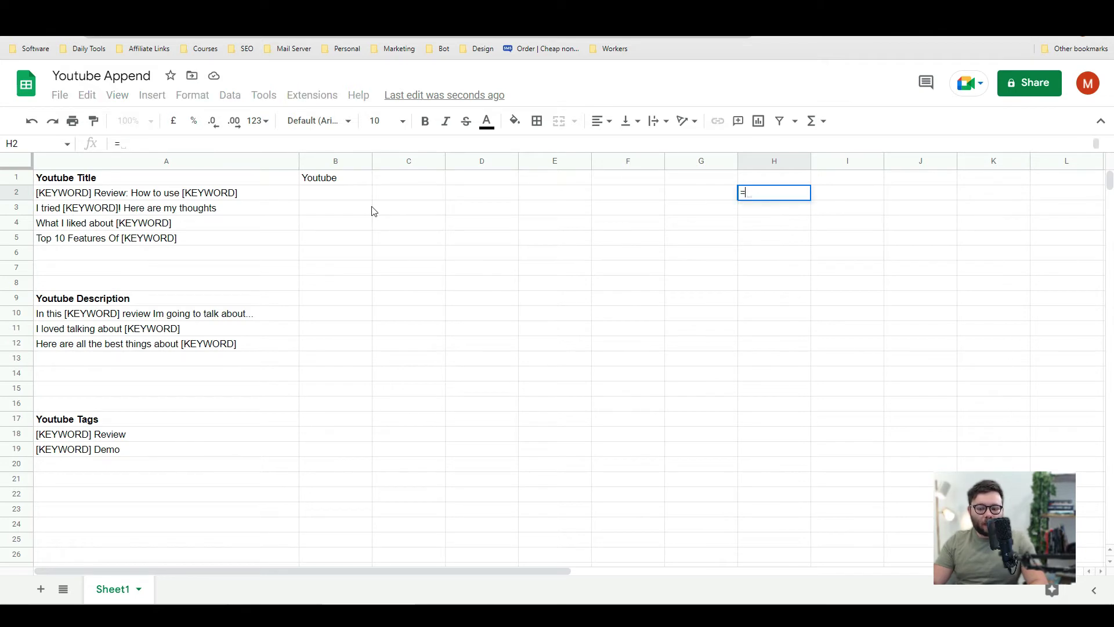
type("B1")
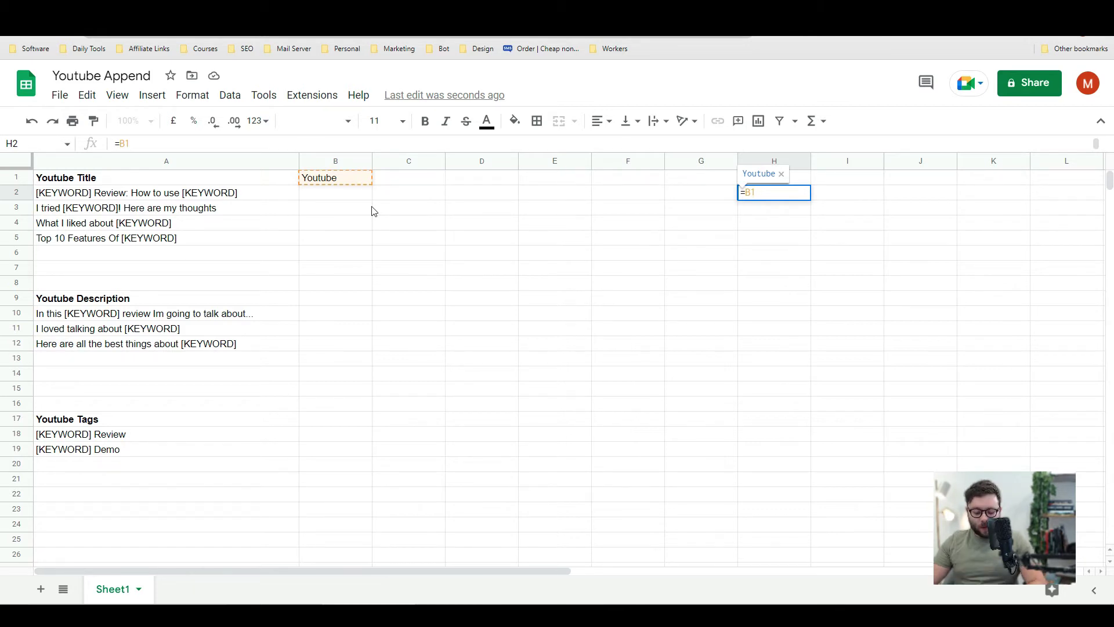
type("& ")
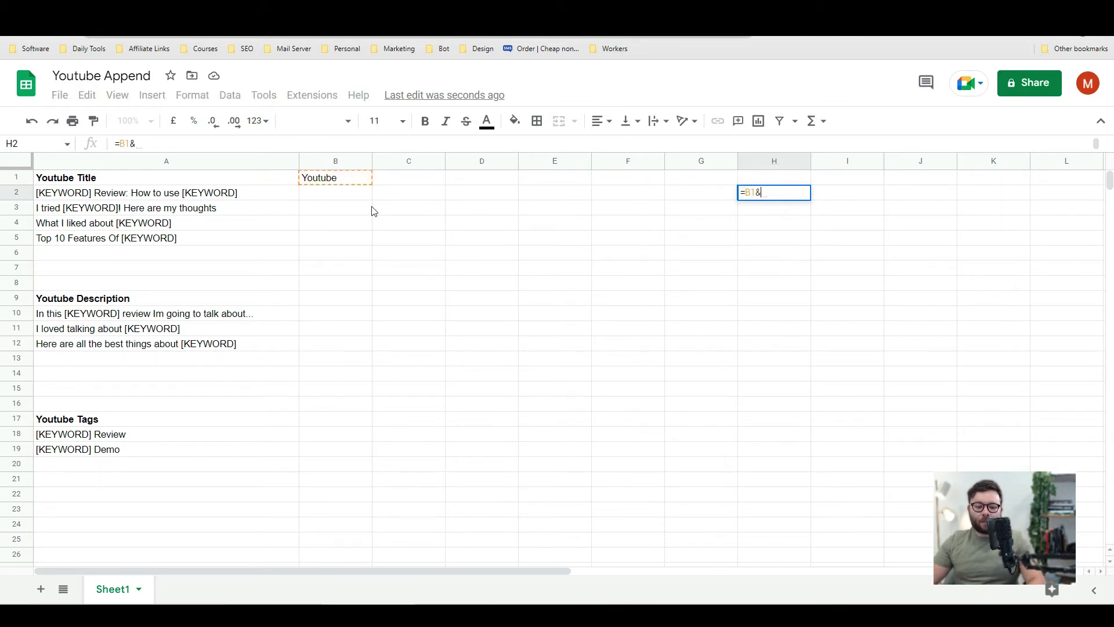
type("\"")
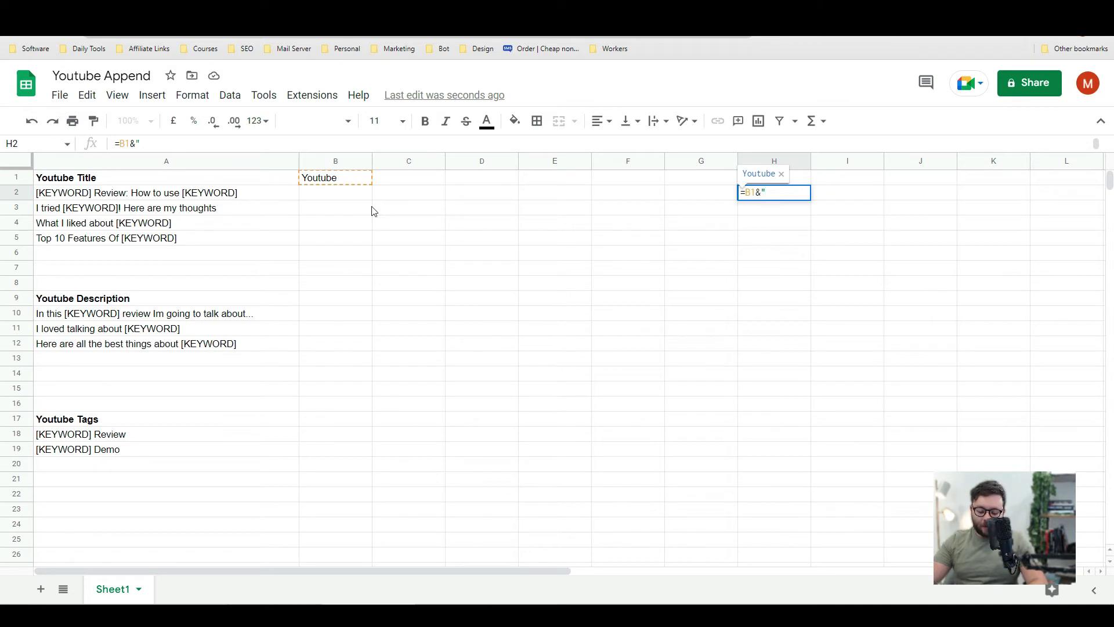
type(" Review")
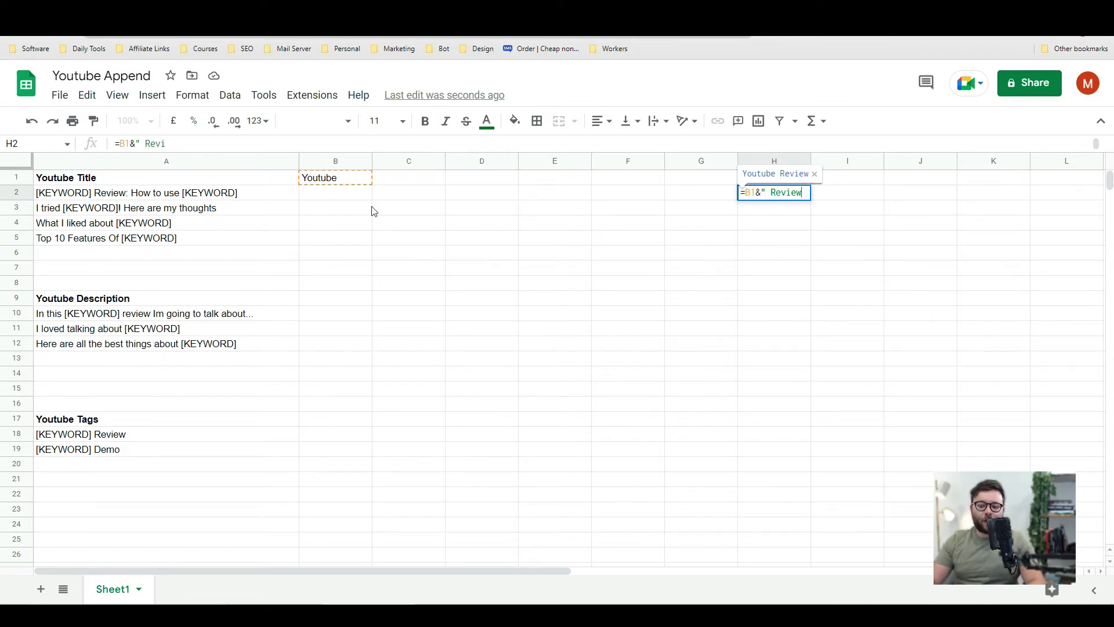
type(": Ho")
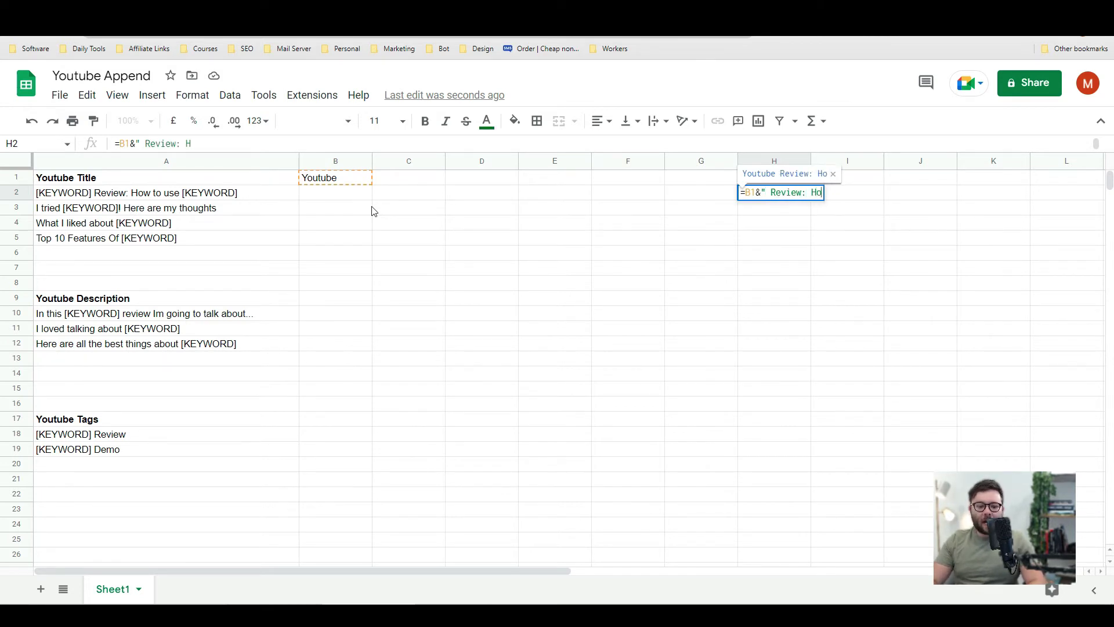
type("w to use")
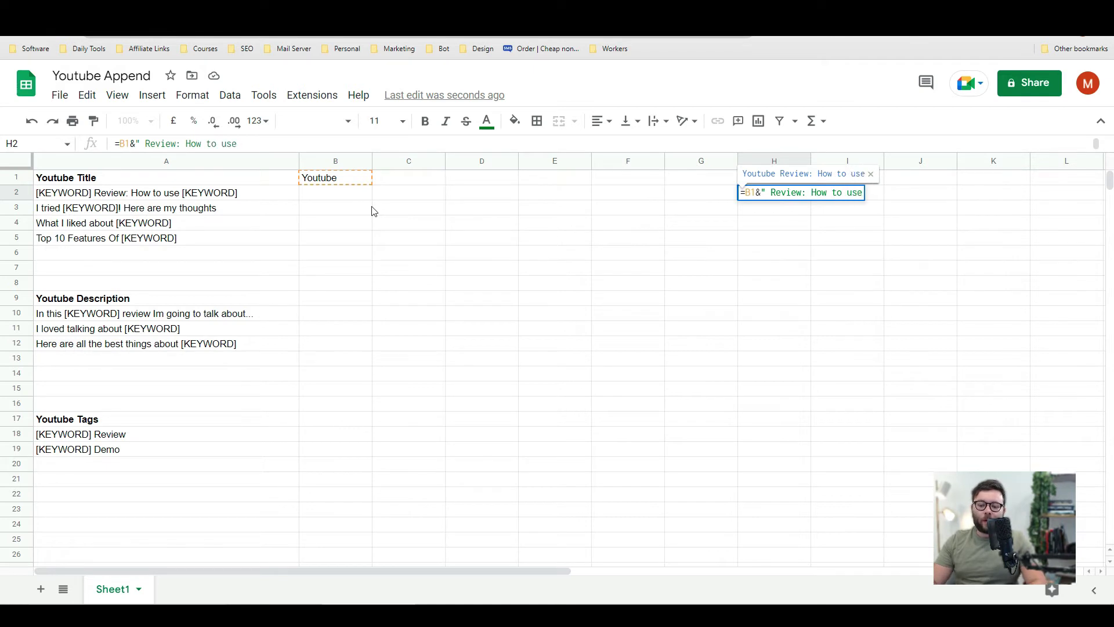
type("\"")
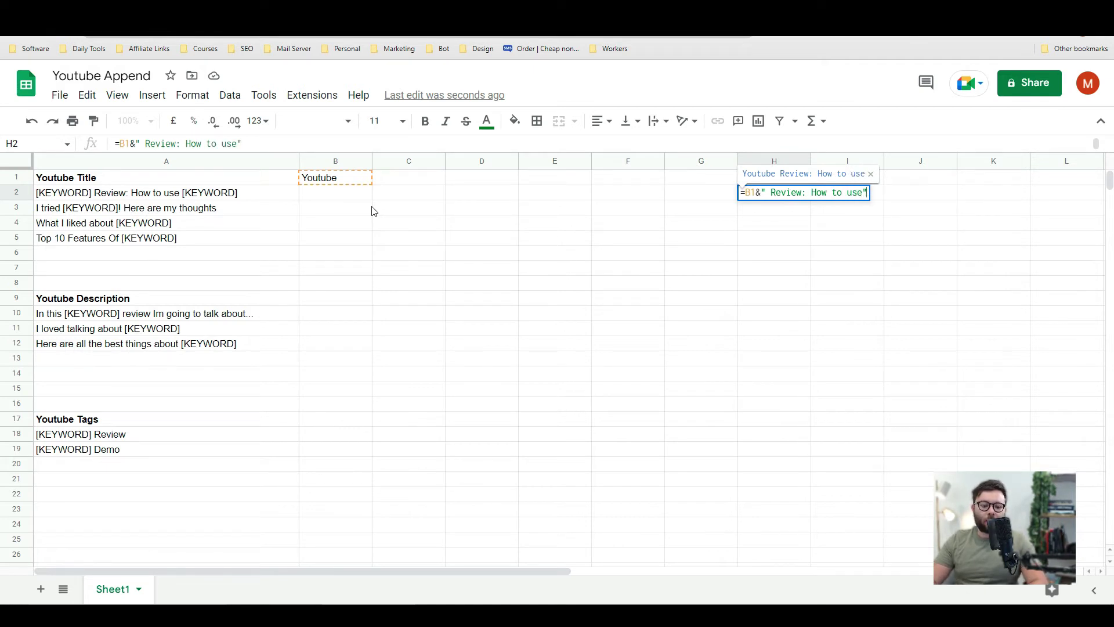
type("&")
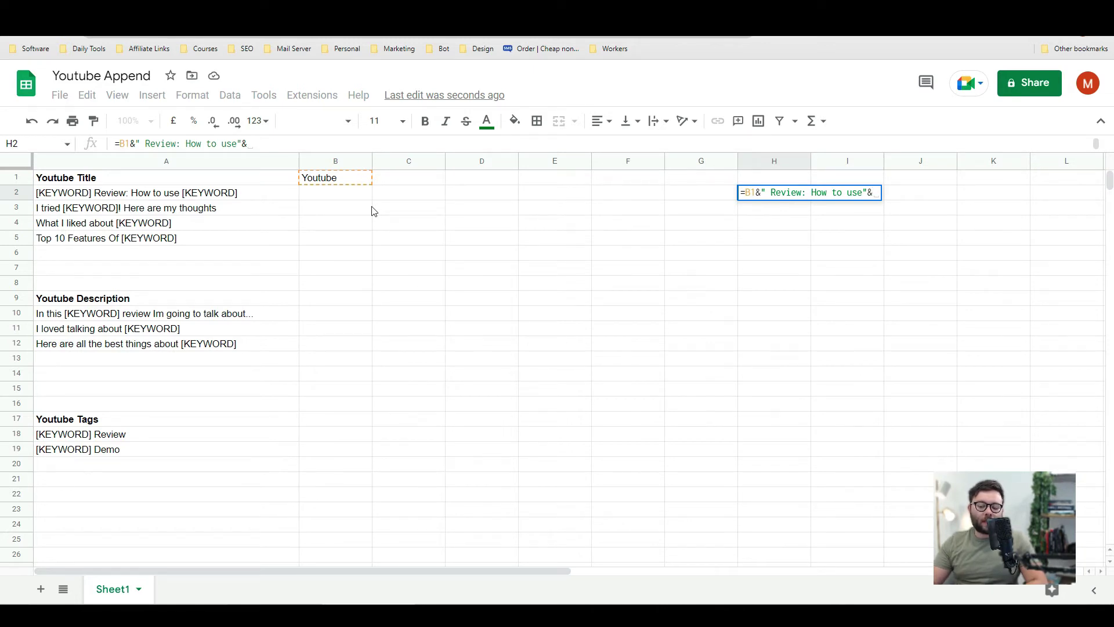
key("BackSpace")
key("BackSpace")
type("\"&")
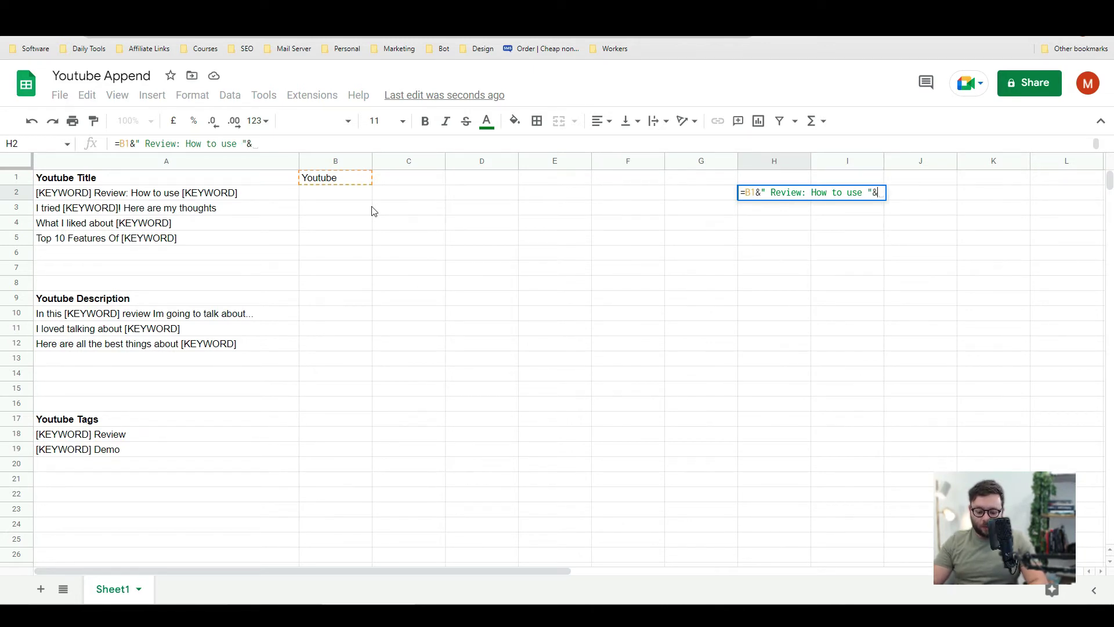
type("B1")
key("Return")
left_click_drag(810, 161, 921, 166)
left_click(785, 194)
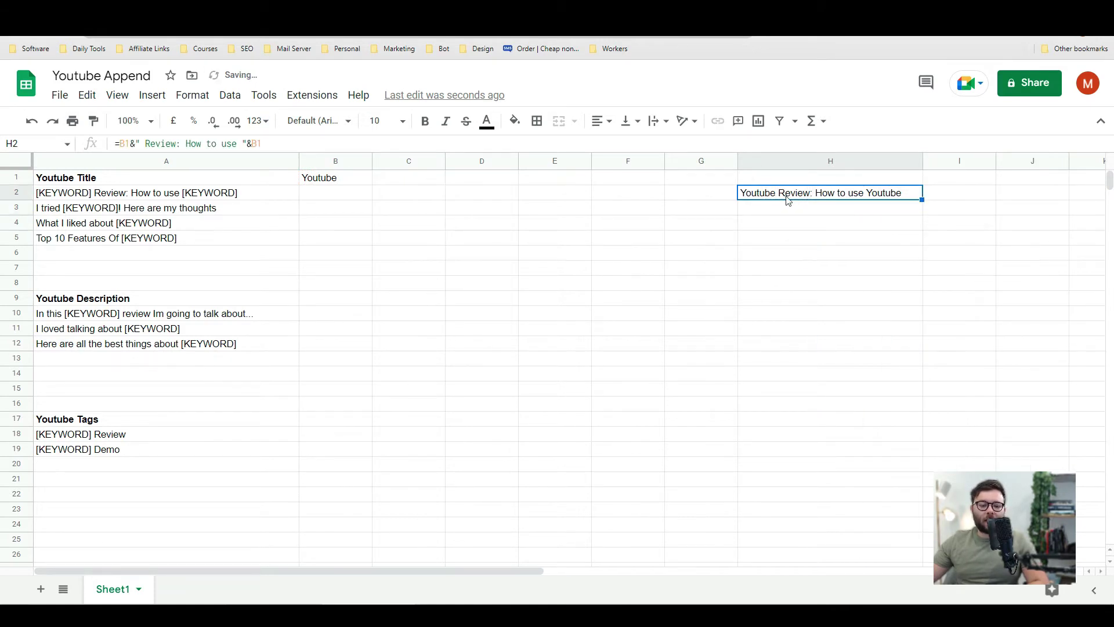
Compare the A2 title template with the H2 formula result.
left_click(198, 194)
left_click(754, 192, "shift")
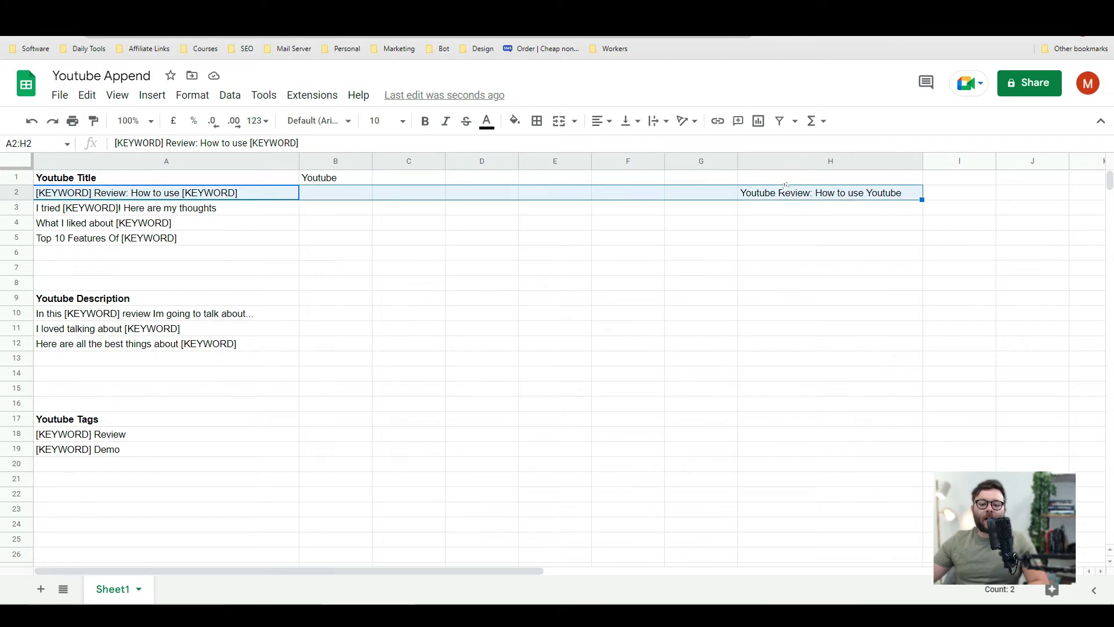
left_click(788, 199)
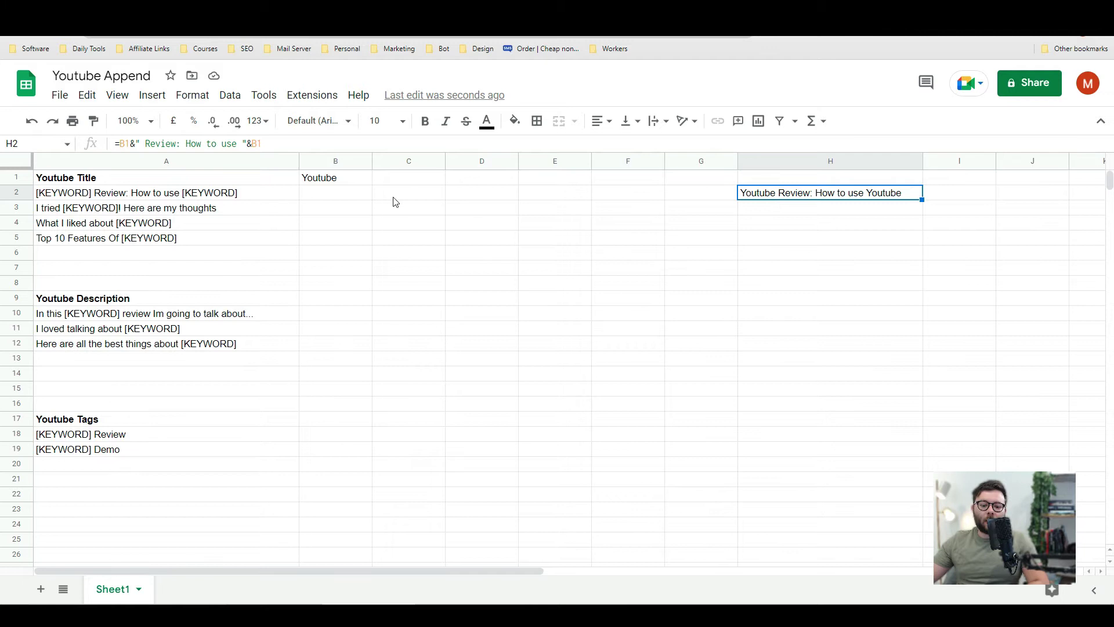
Change the B1 keyword to Facebook and confirm H2 now uses Facebook.
left_click(331, 182)
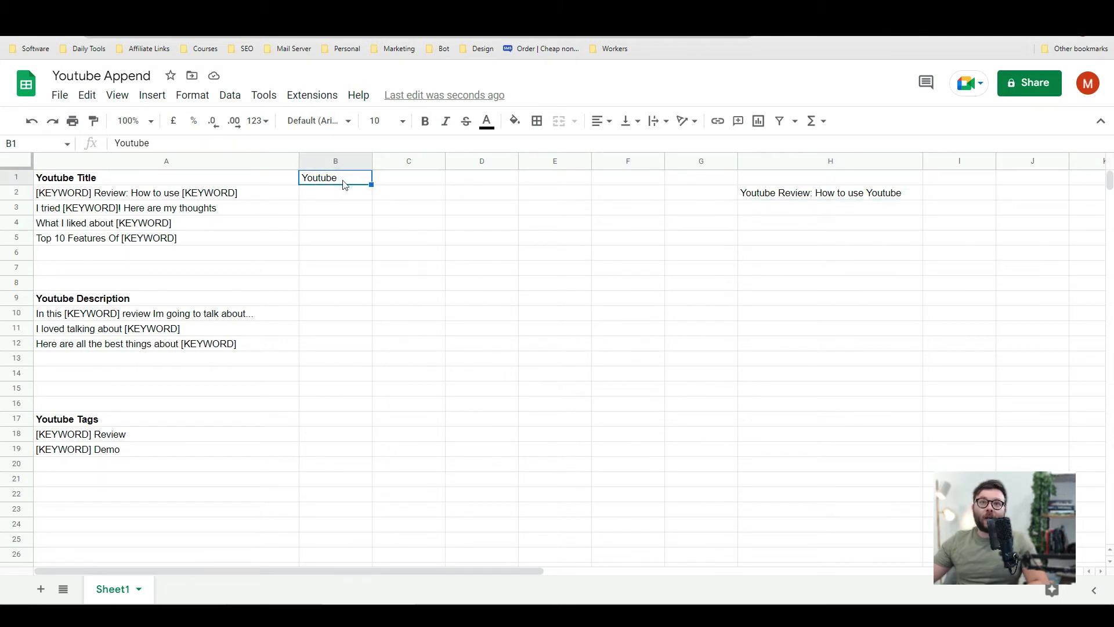
type("Facebook")
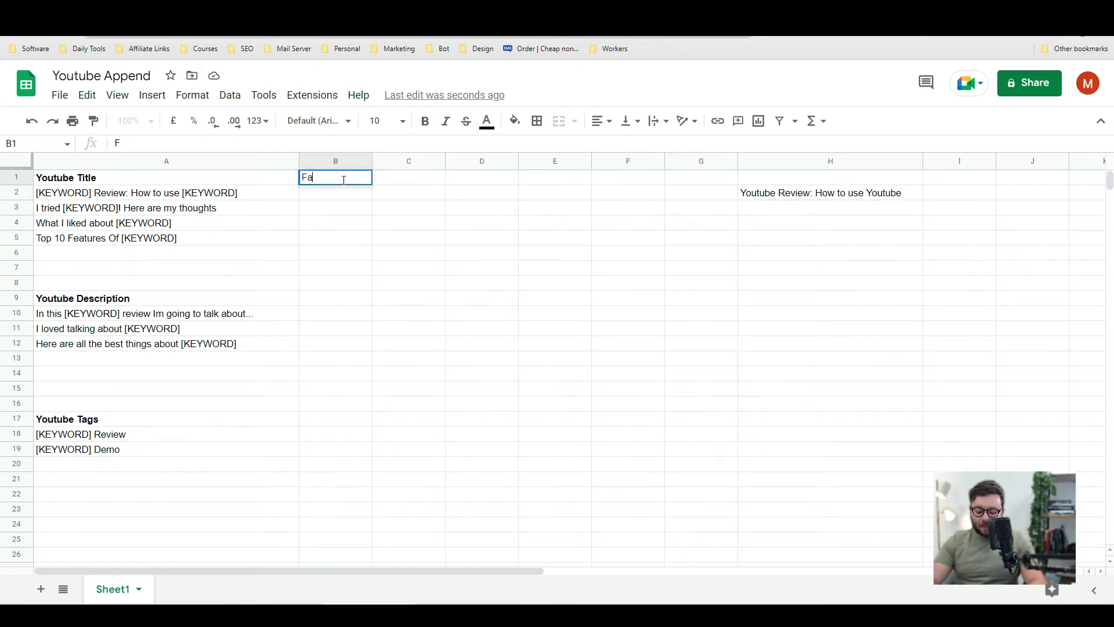
key("Return")
left_click(805, 200)
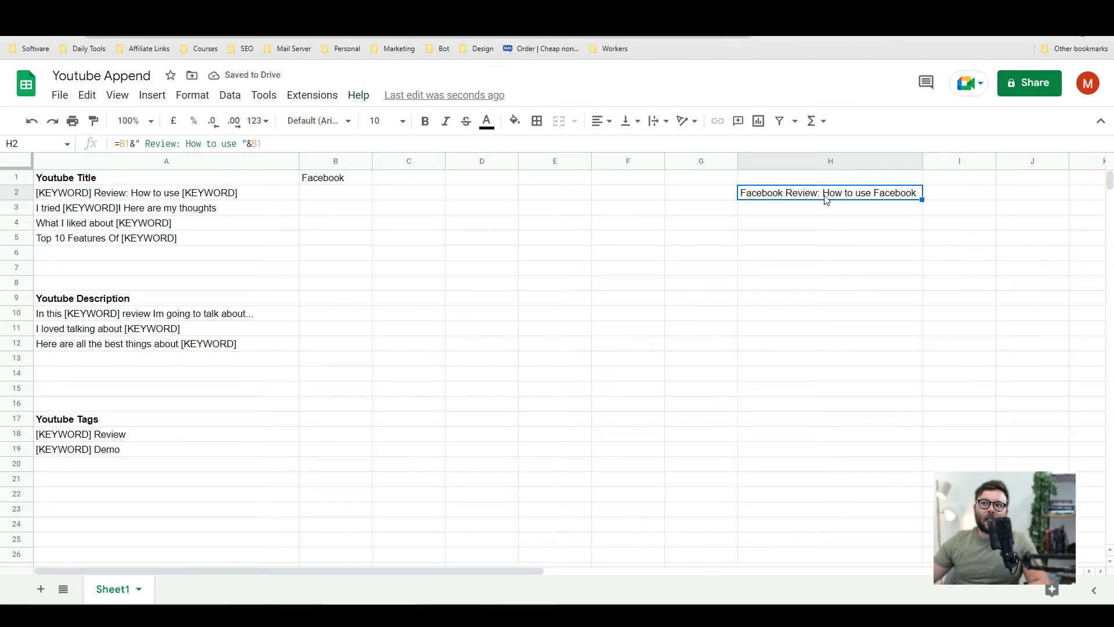
left_click(781, 210)
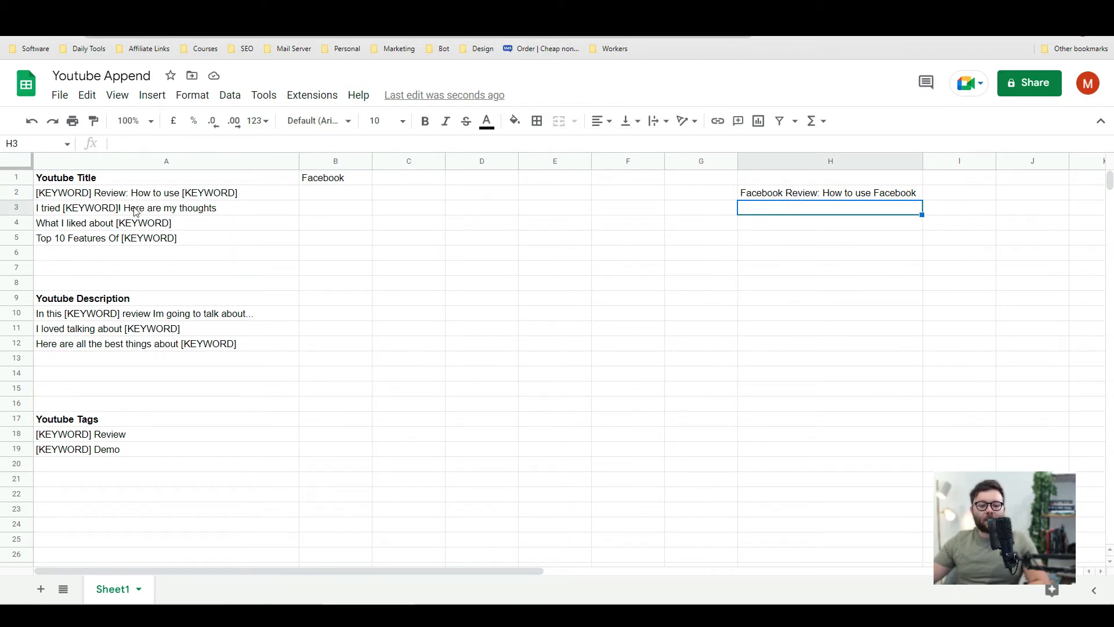
Enter ="I tried "&B1&" Here are my thoughts" in H3.
left_click(815, 210)
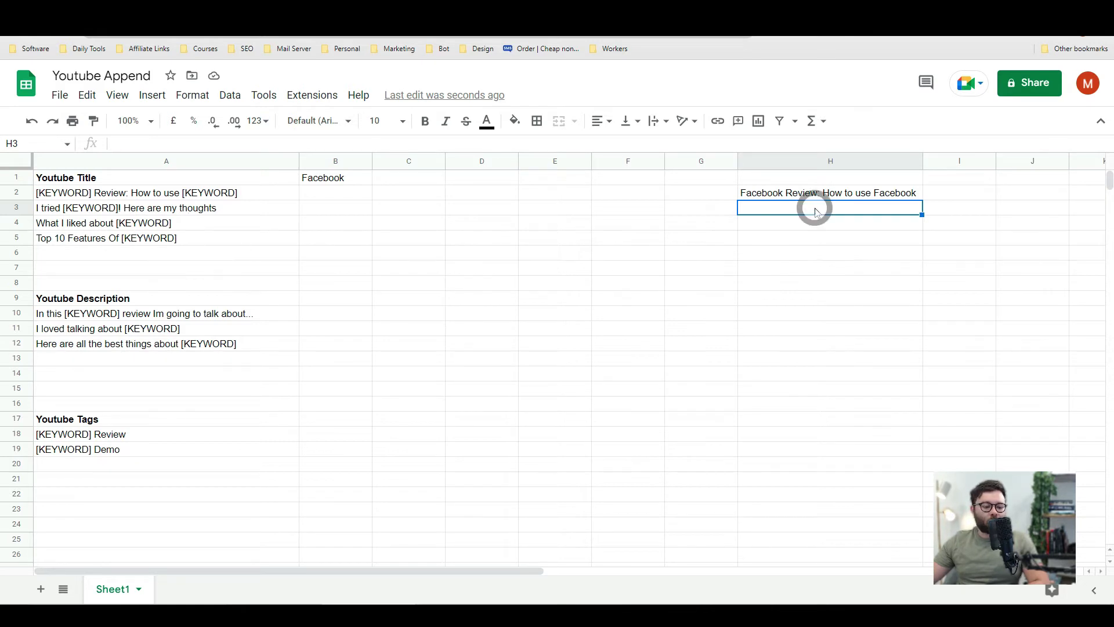
type("=")
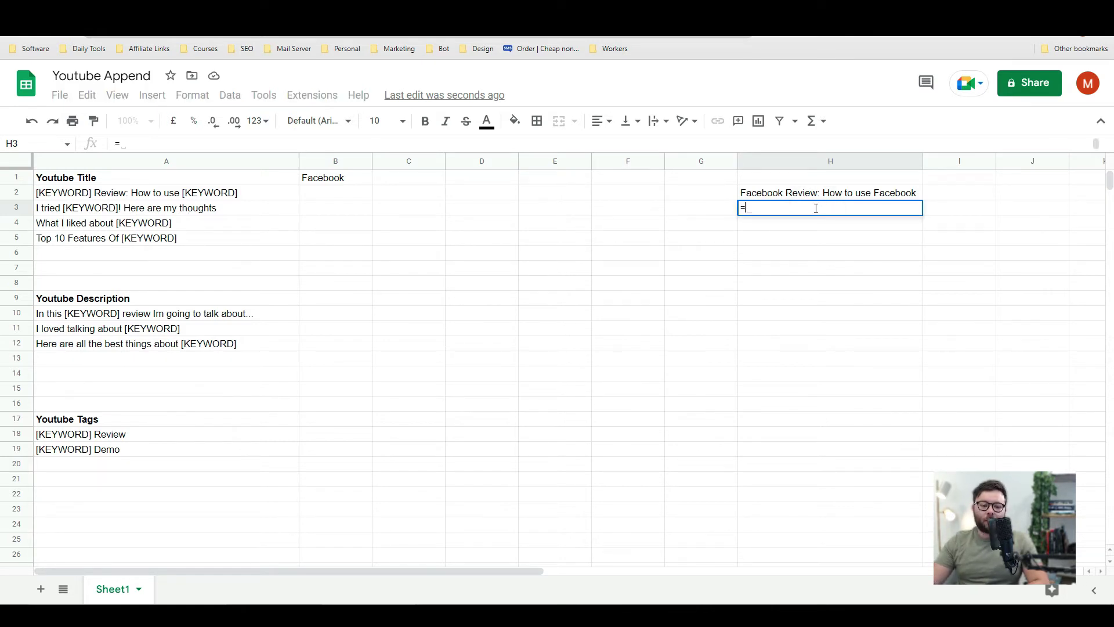
type("\"")
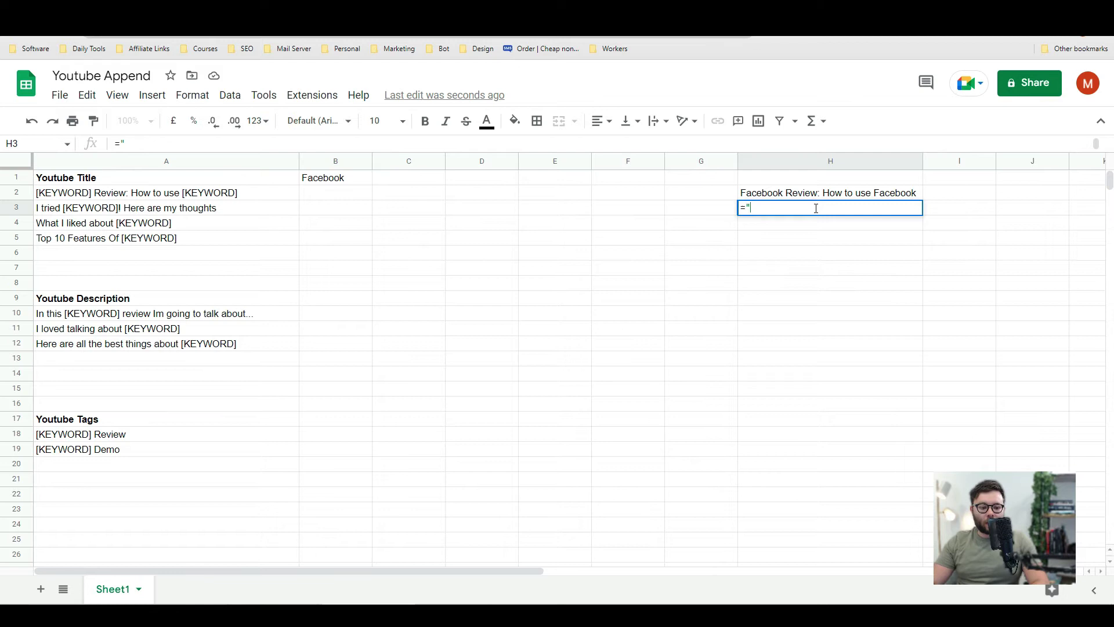
type("I tried")
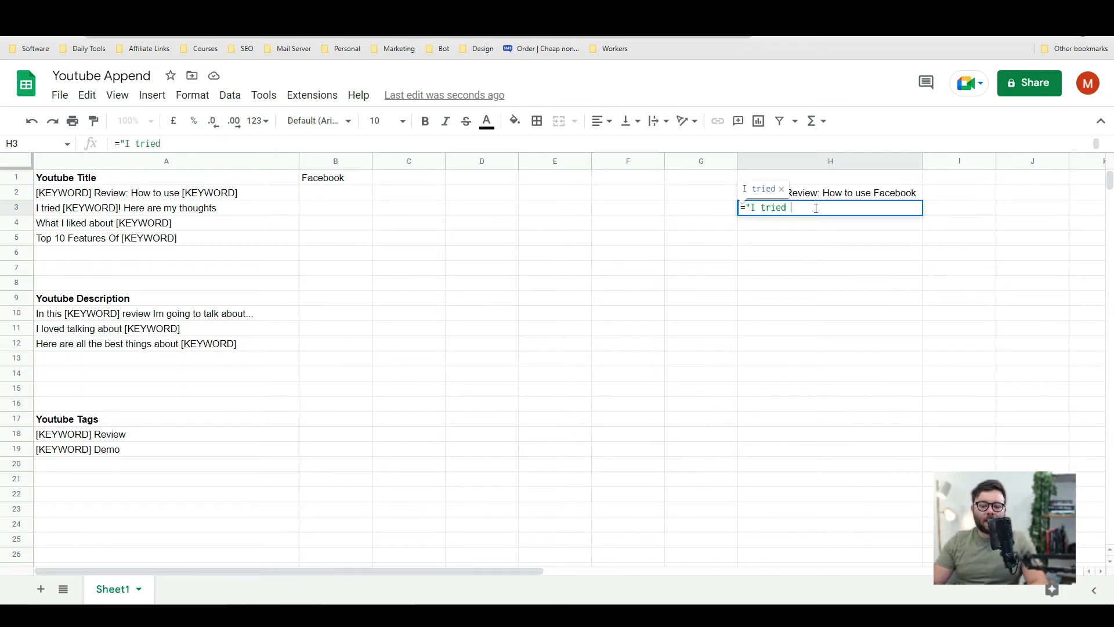
type(" \"")
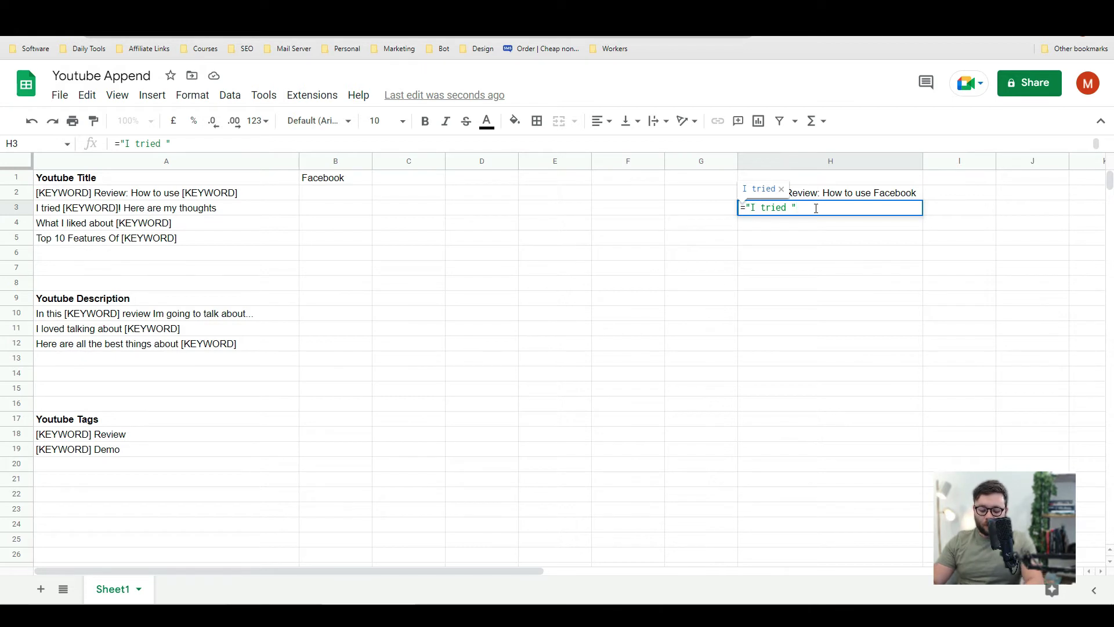
type("&")
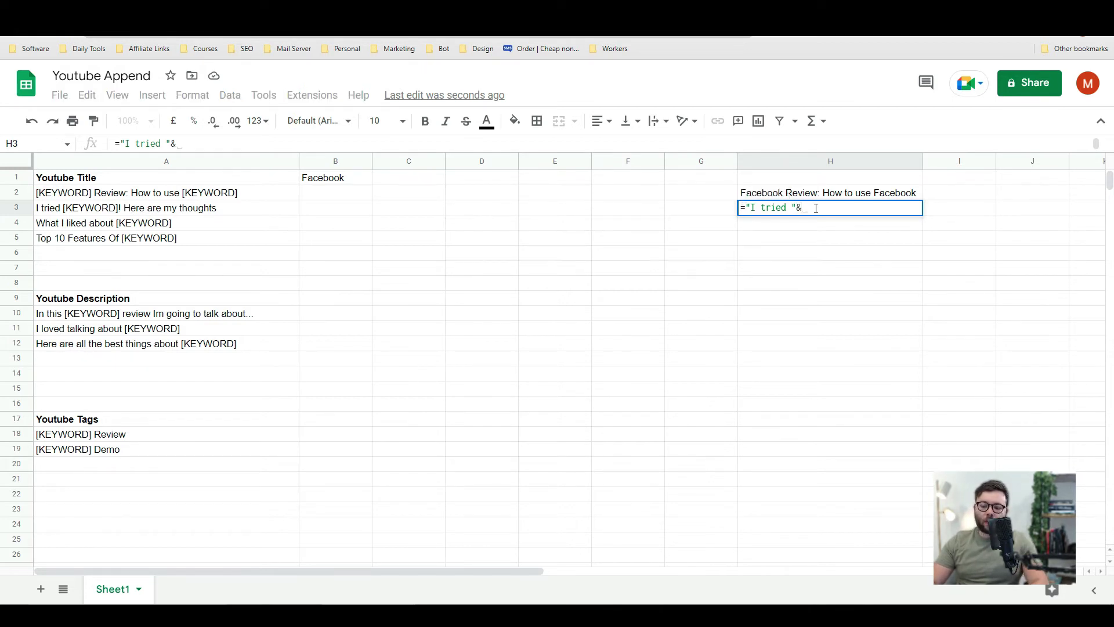
type("B1")
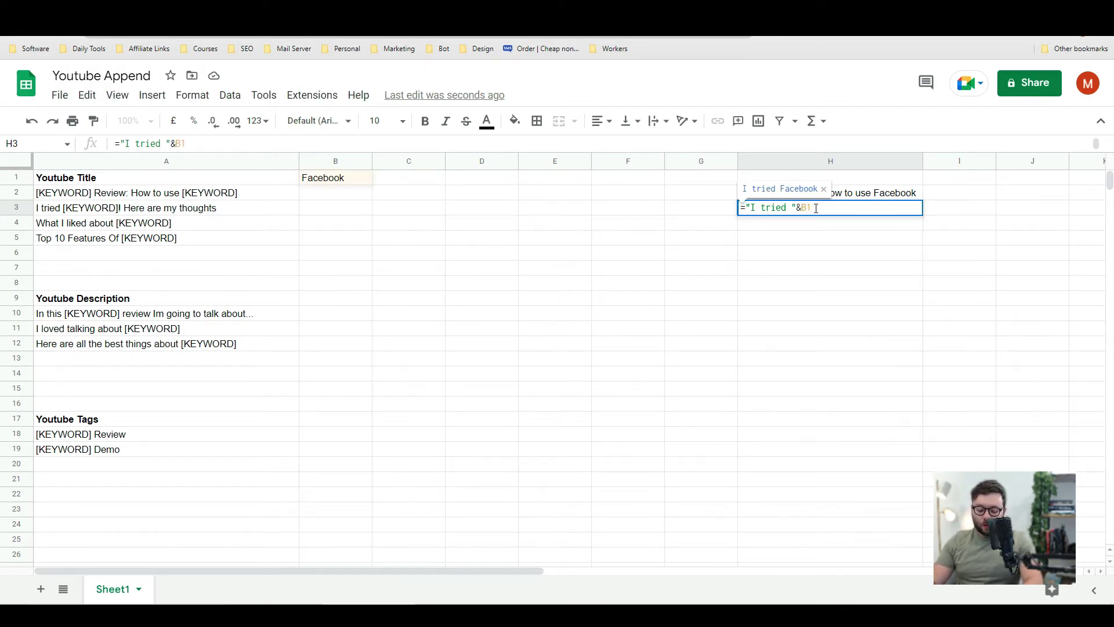
type("&")
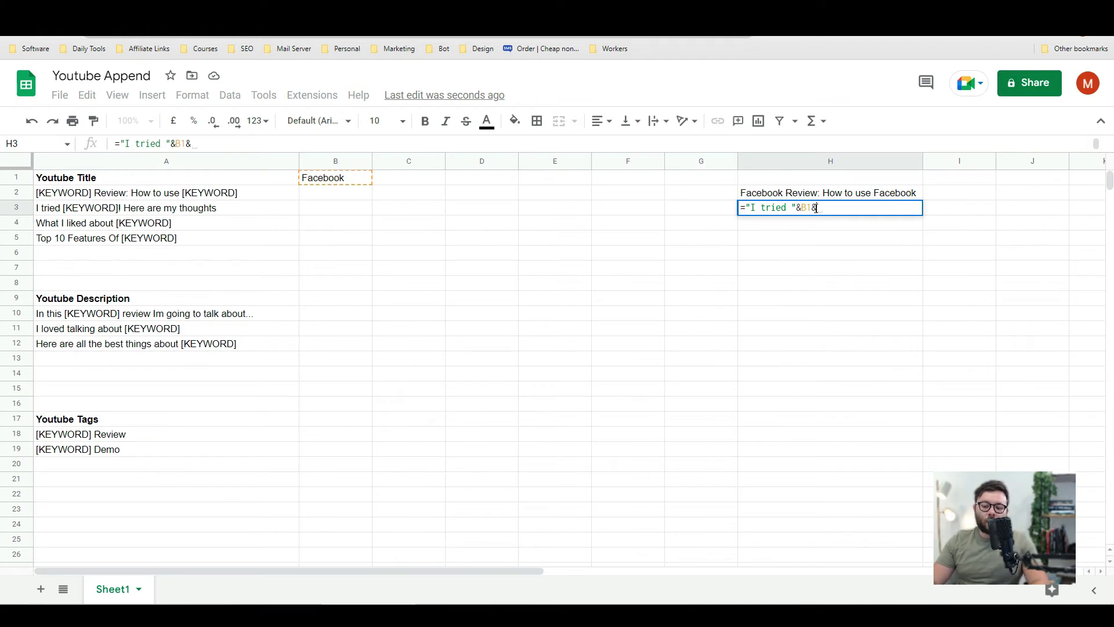
type("\"")
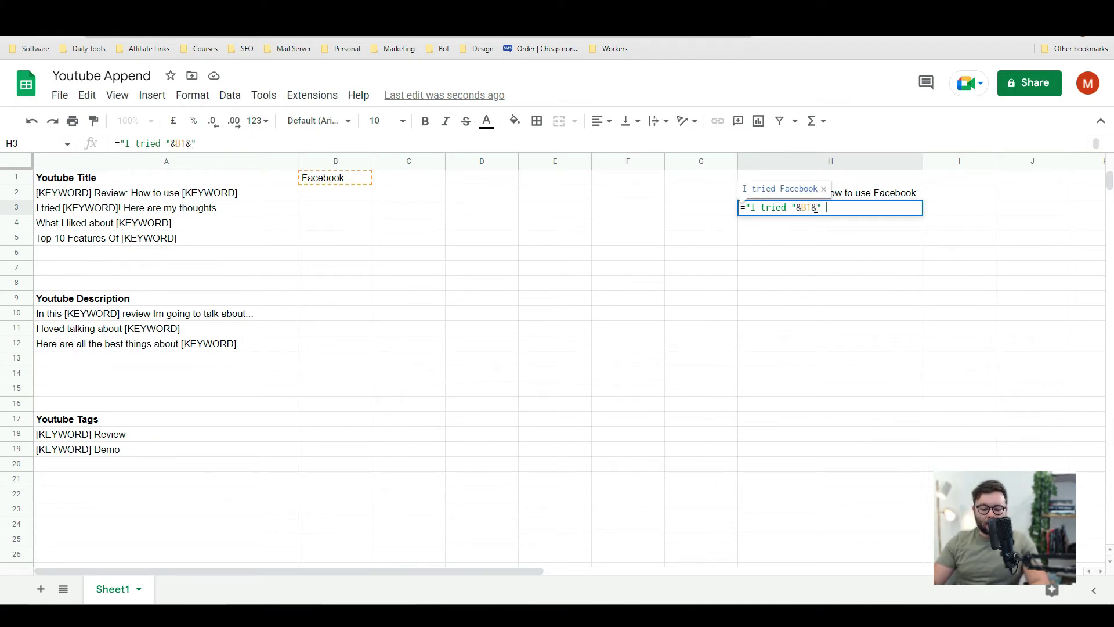
type(" Here are my th")
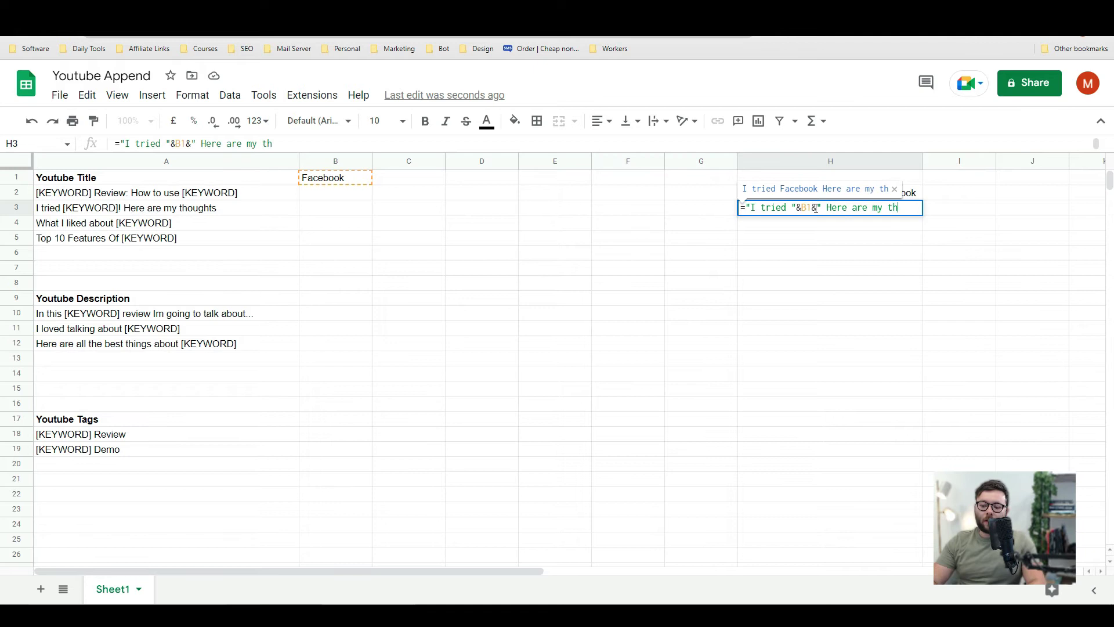
type("oughts\"")
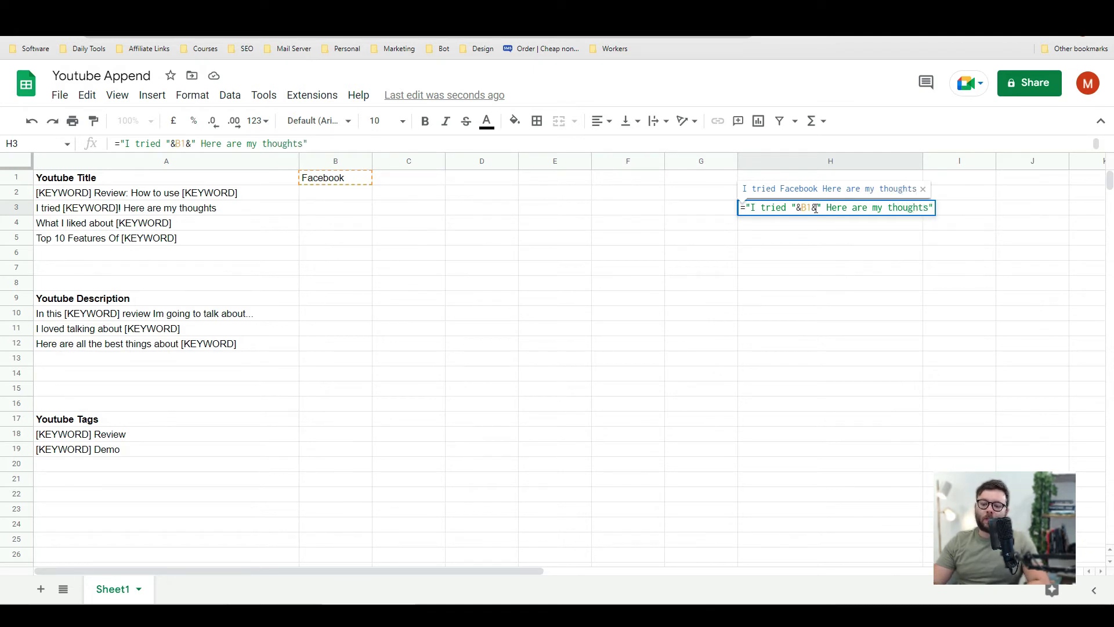
key("Return")
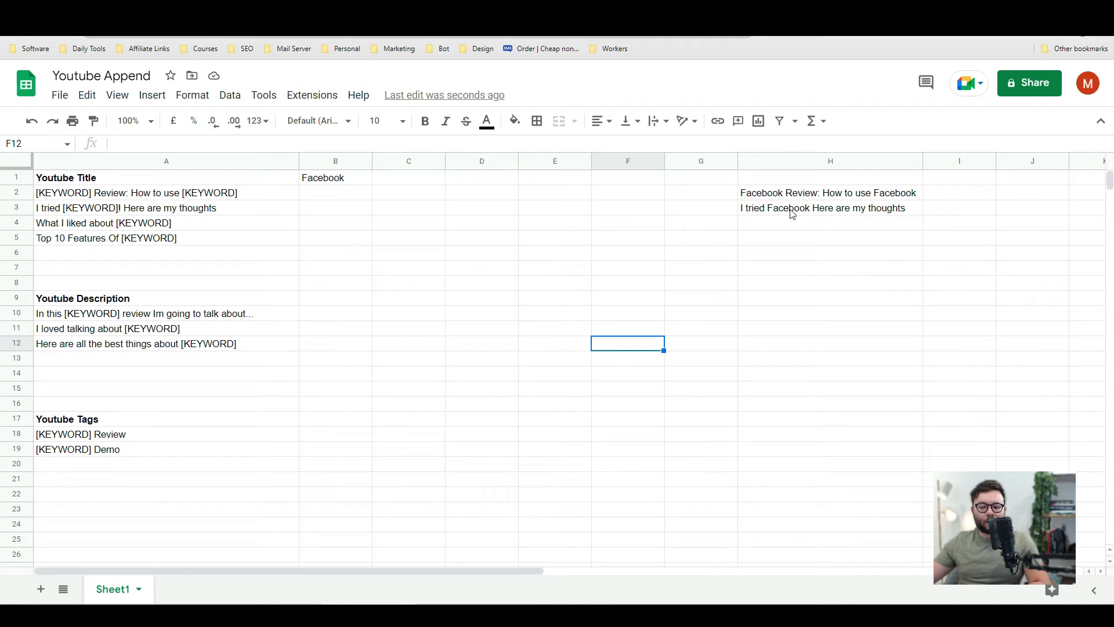
Edit the H3 formula to insert &"!" right after B1.
left_click(792, 215)
left_click(187, 143)
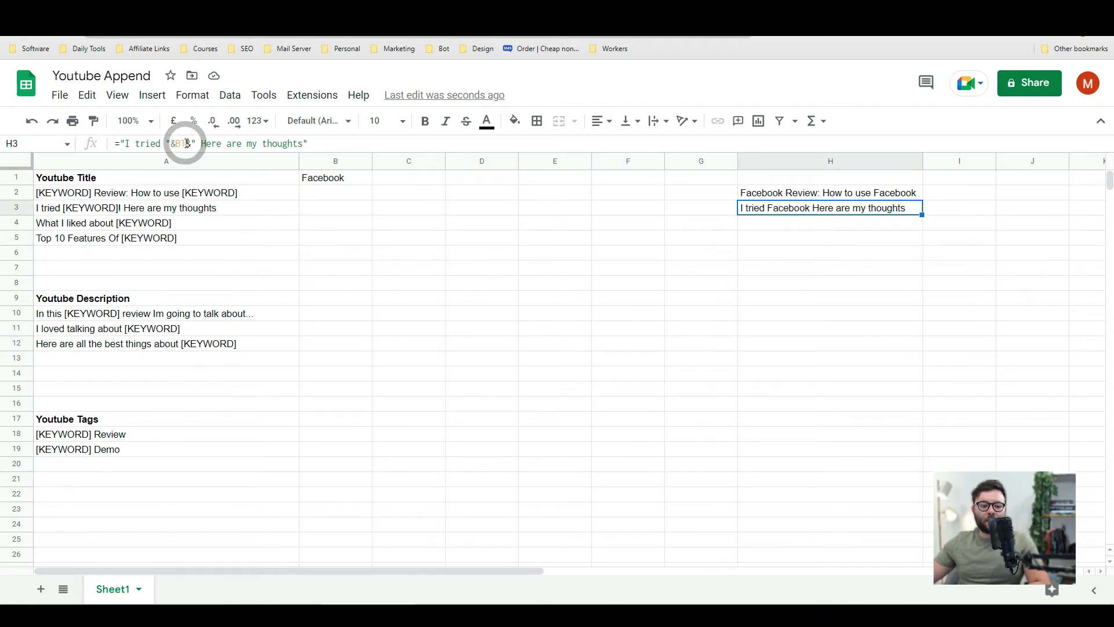
type("& ")
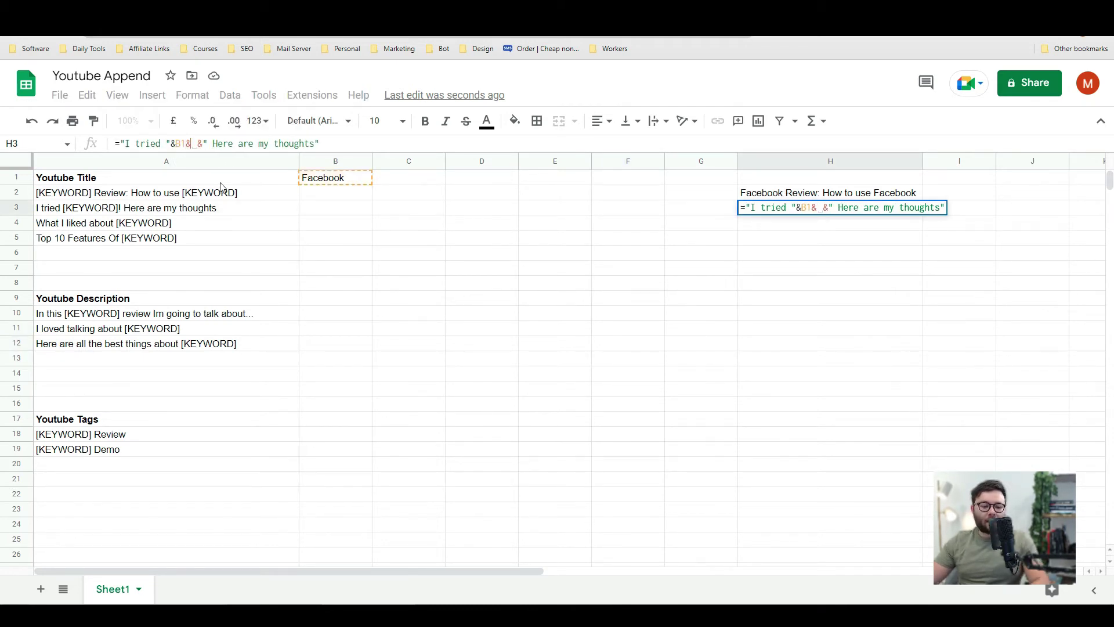
type("\"")
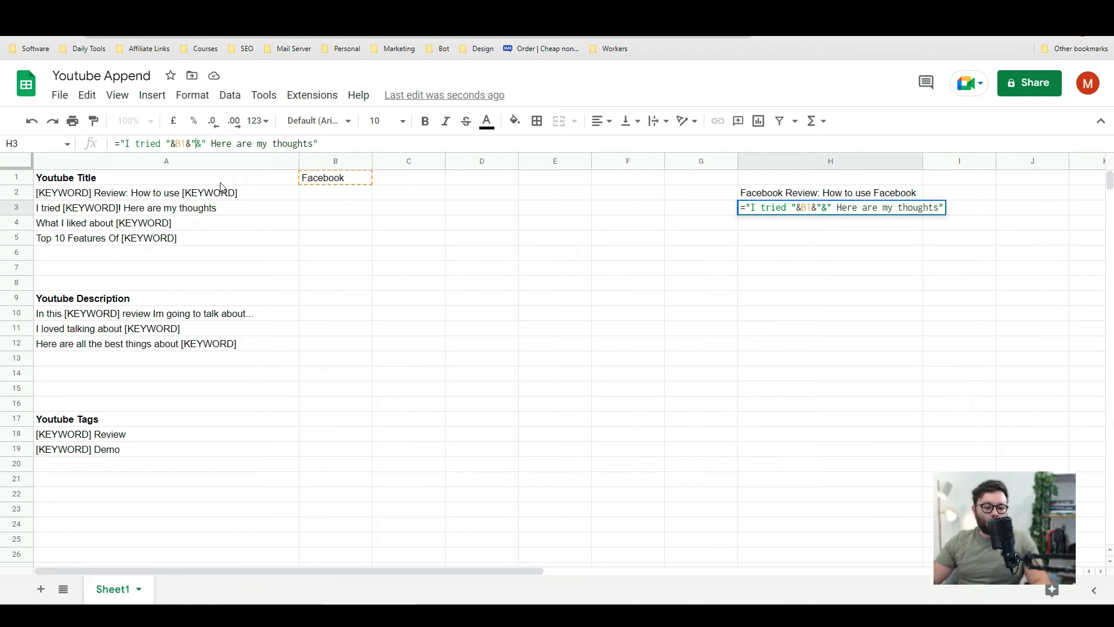
type("!\"")
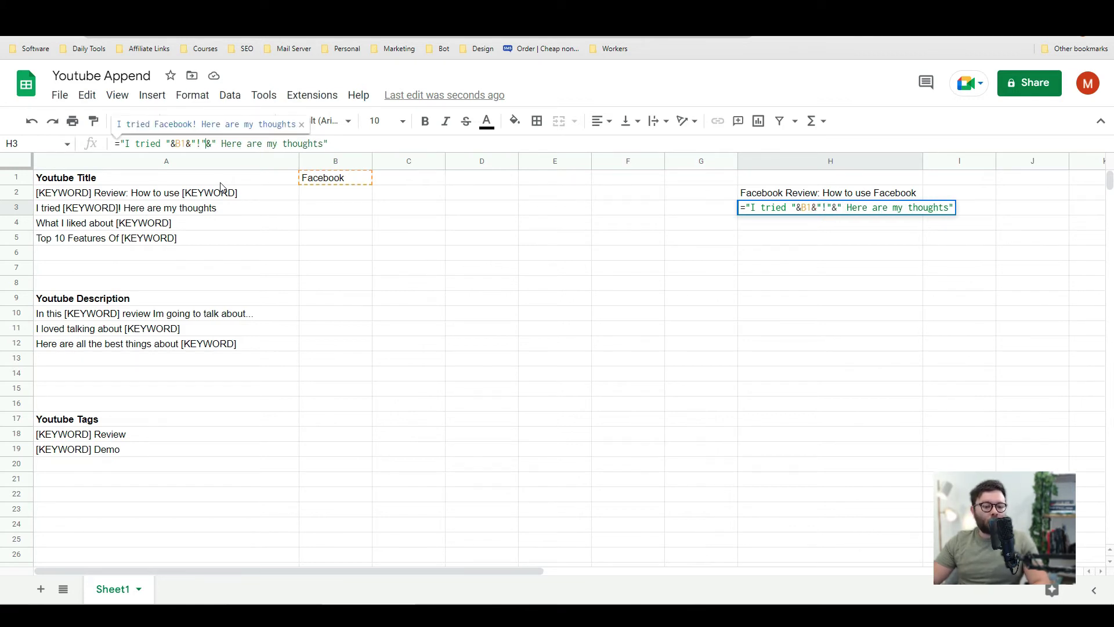
key("Return")
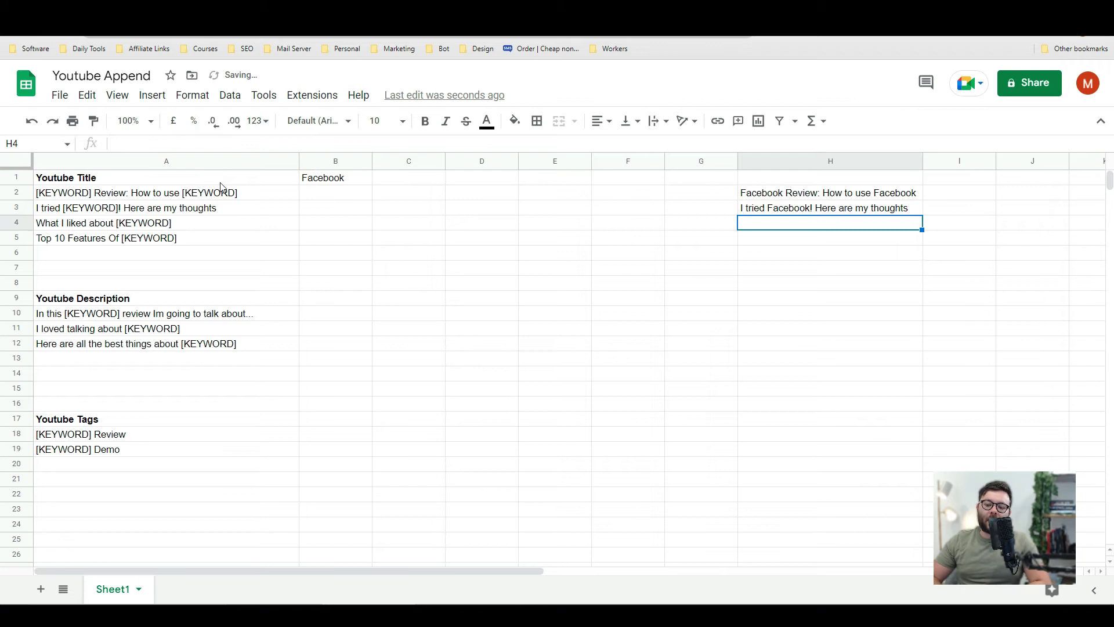
Replace the B1 keyword Facebook with Twitter.
left_click(316, 182)
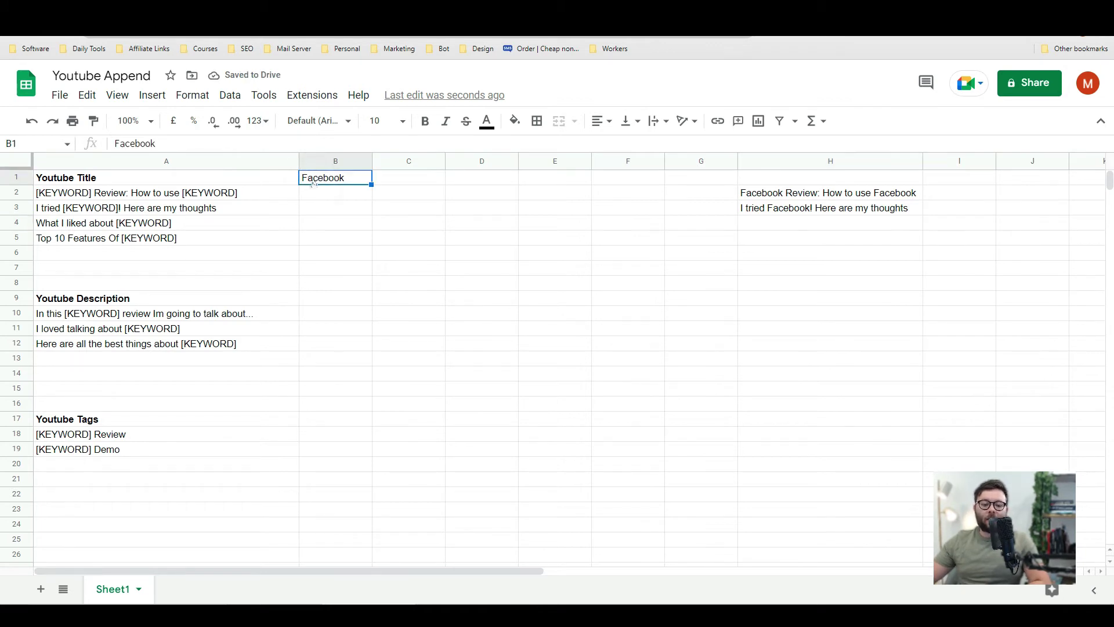
key("BackSpace")
type("Twitter")
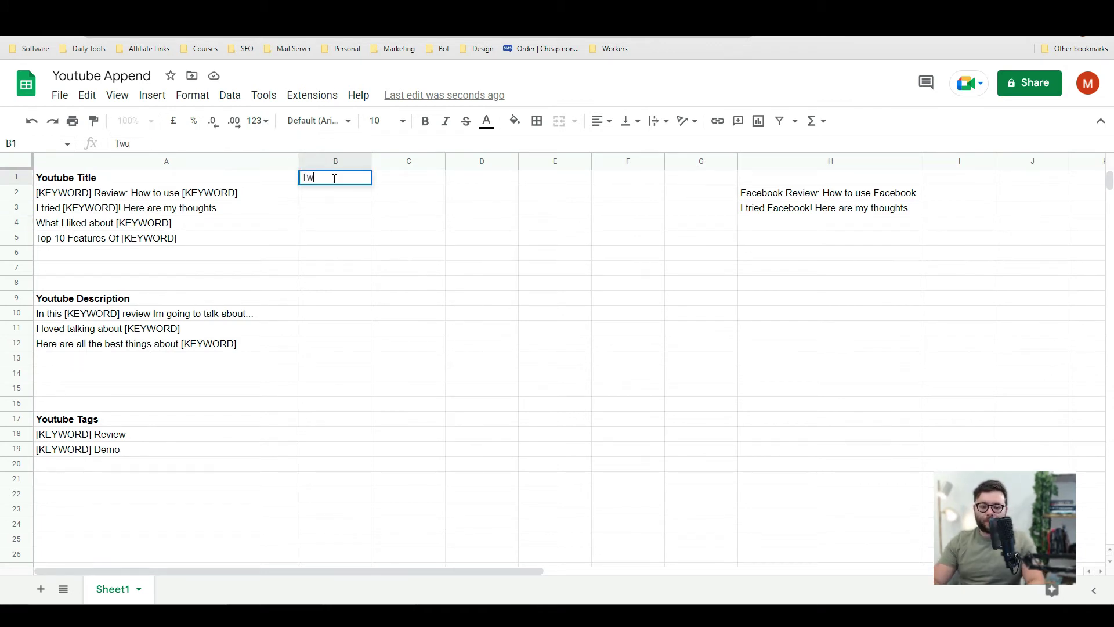
key("Return")
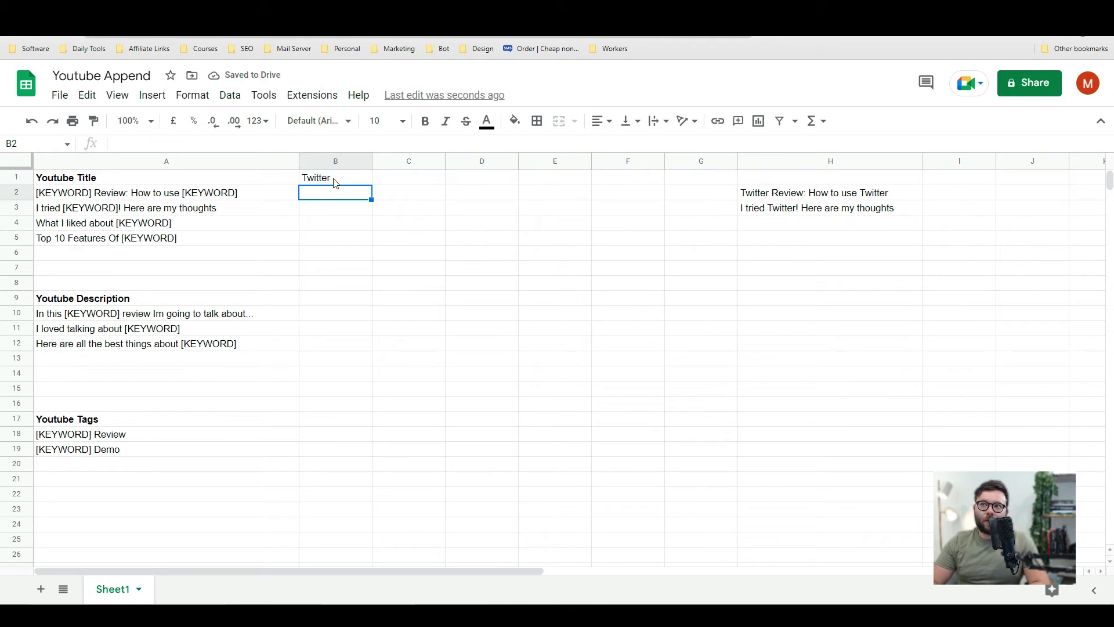
Enter ="What I liked about "&B1 in H4 and ="Top 10 Features Of "&B1 in H5.
left_click(752, 223)
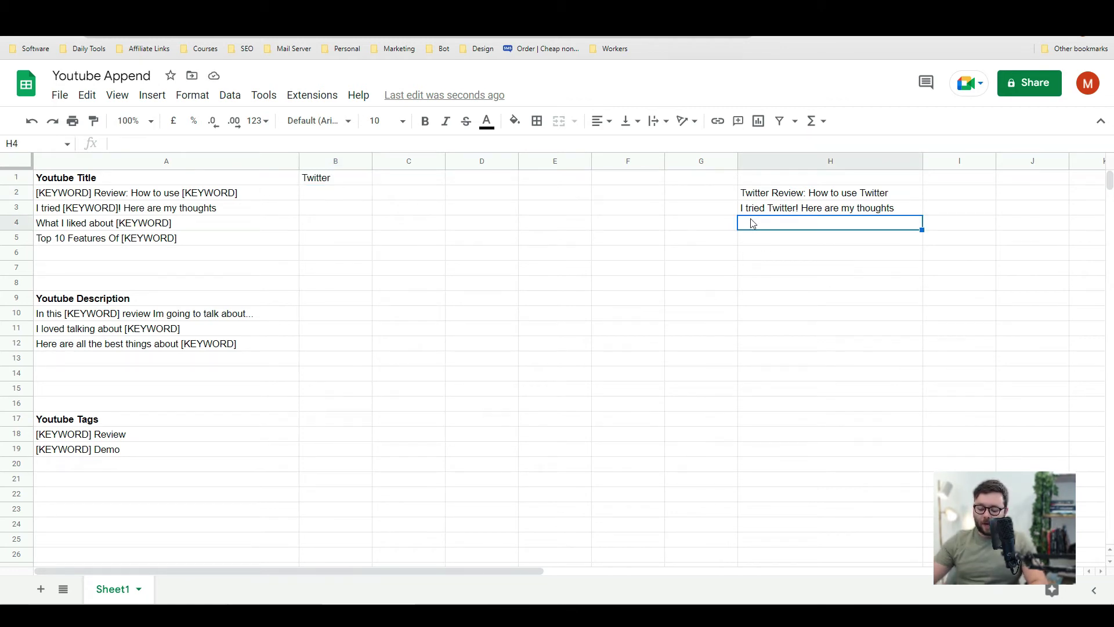
type("=")
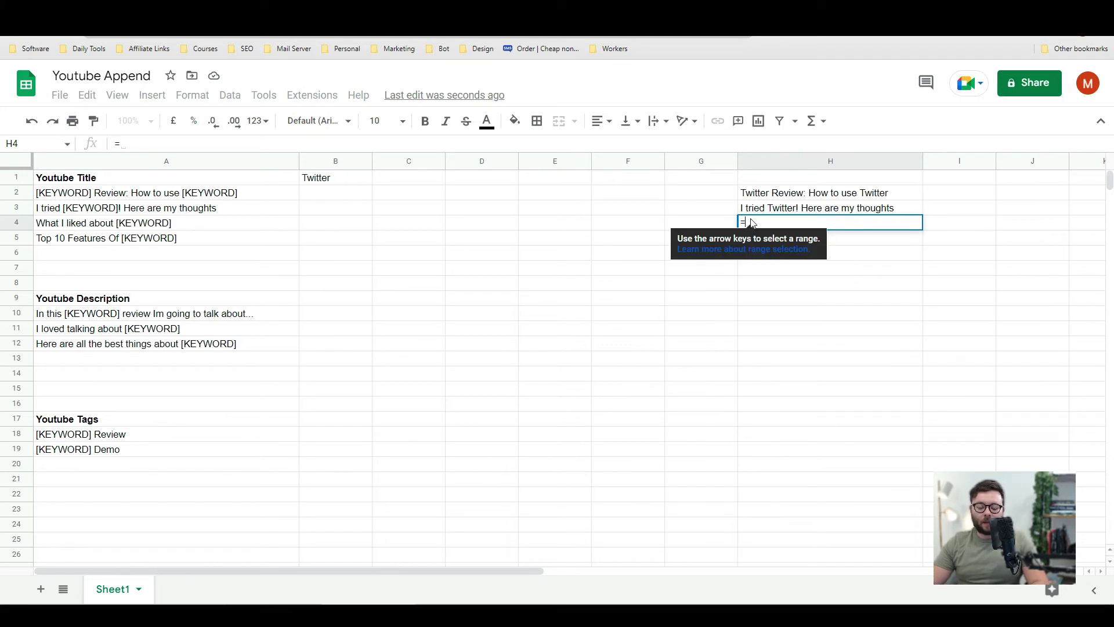
type("\"What")
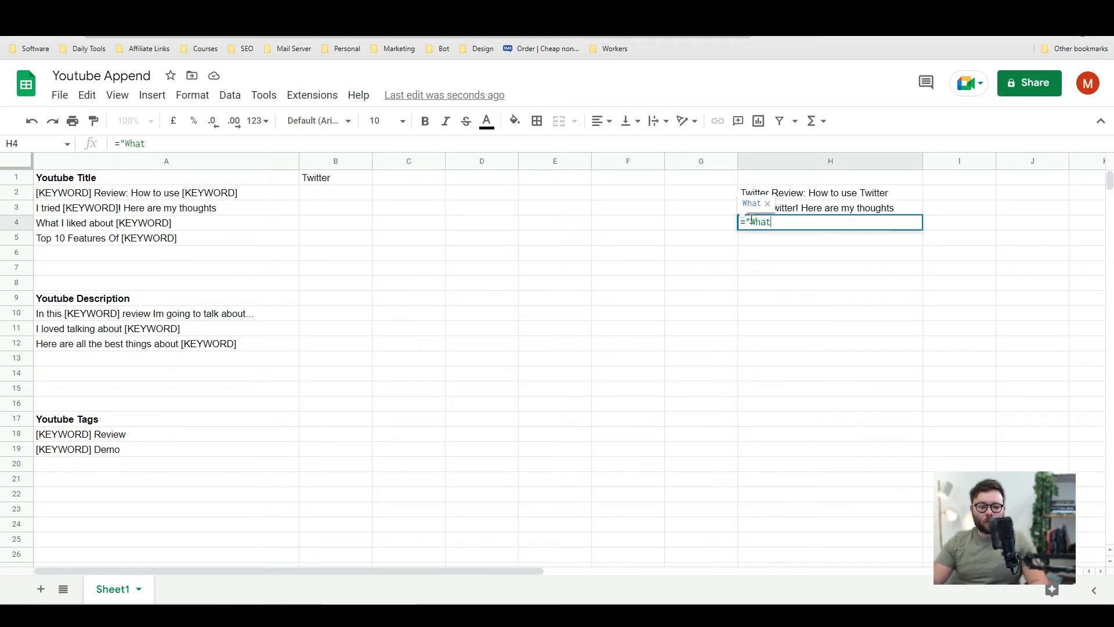
type(" I liked abou")
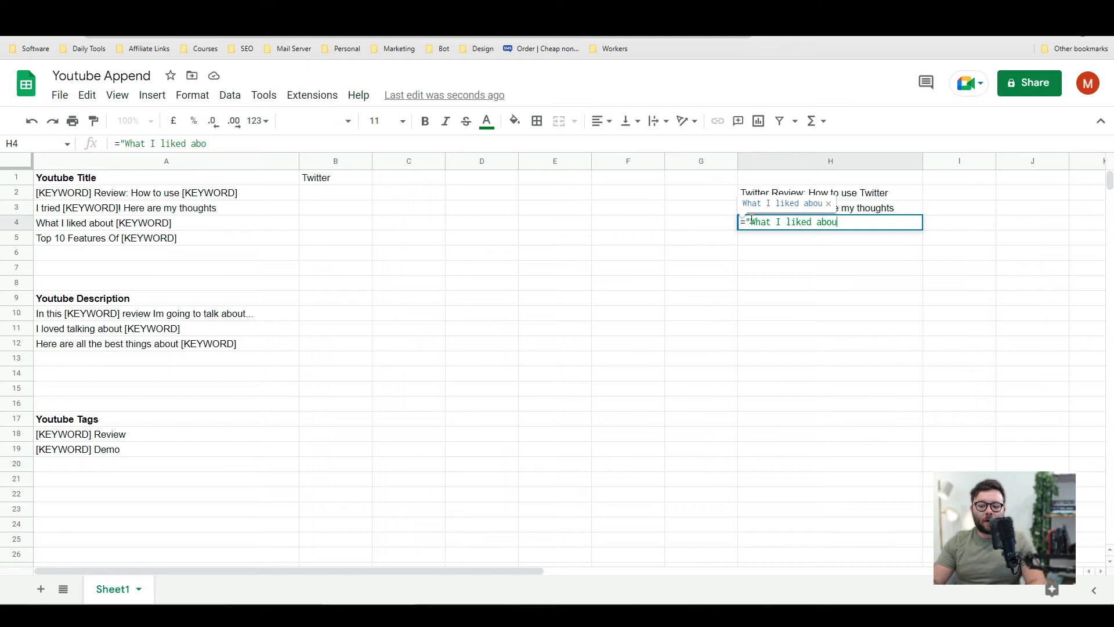
type("t \"&")
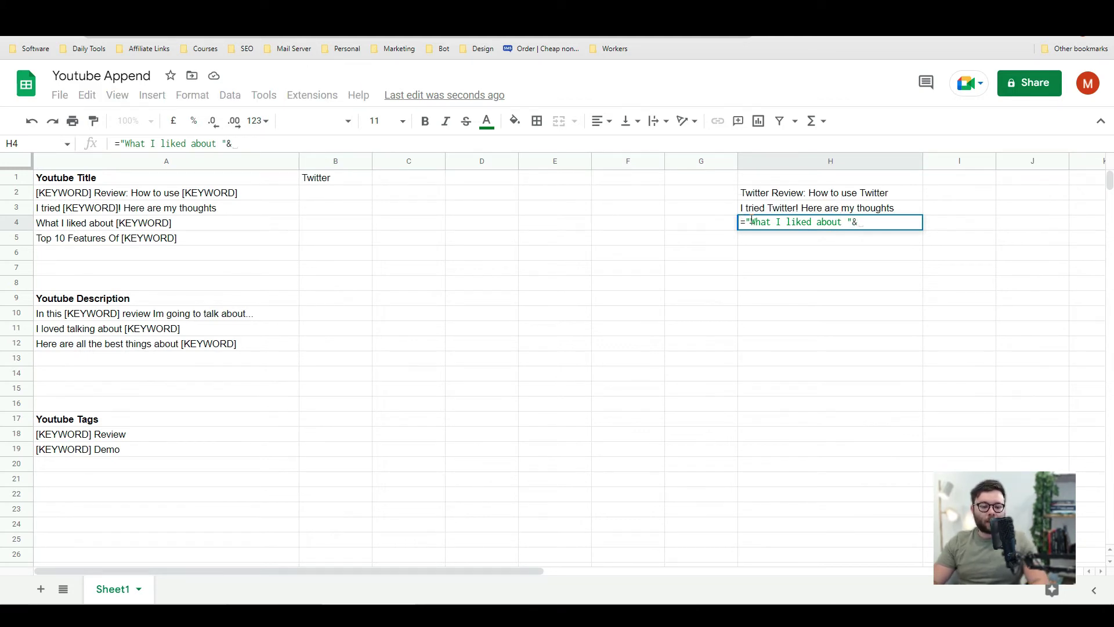
type("B1")
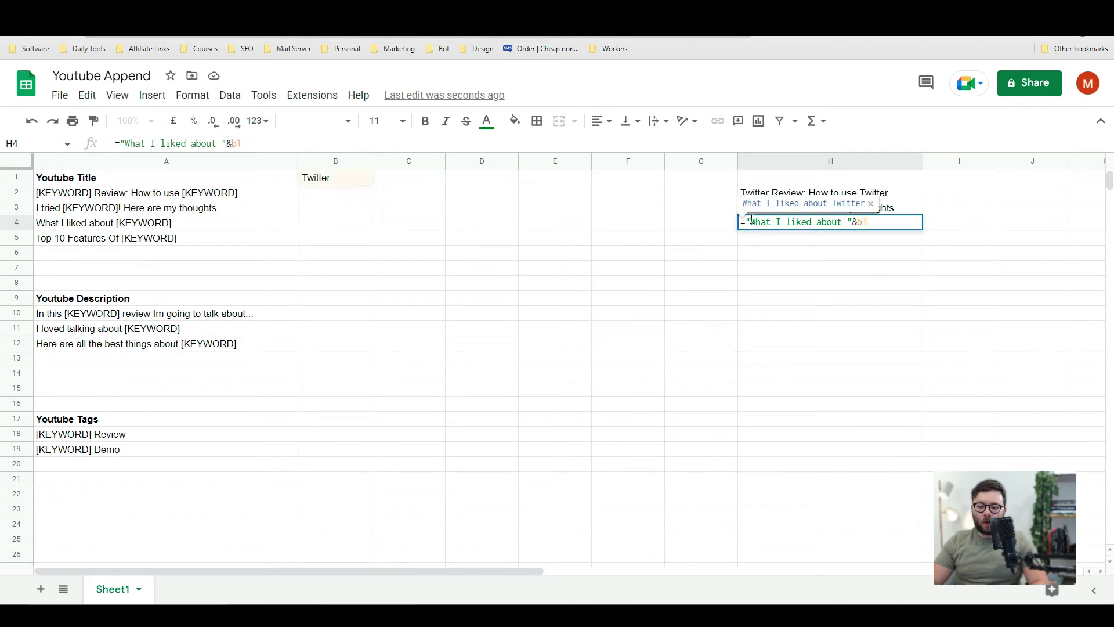
key("Return")
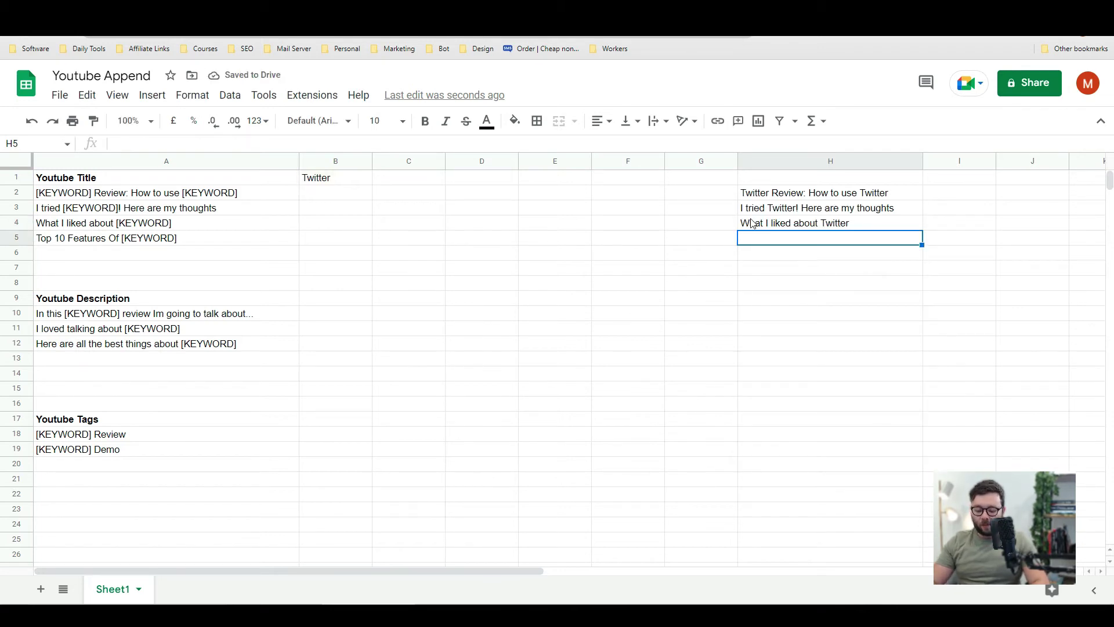
type("=")
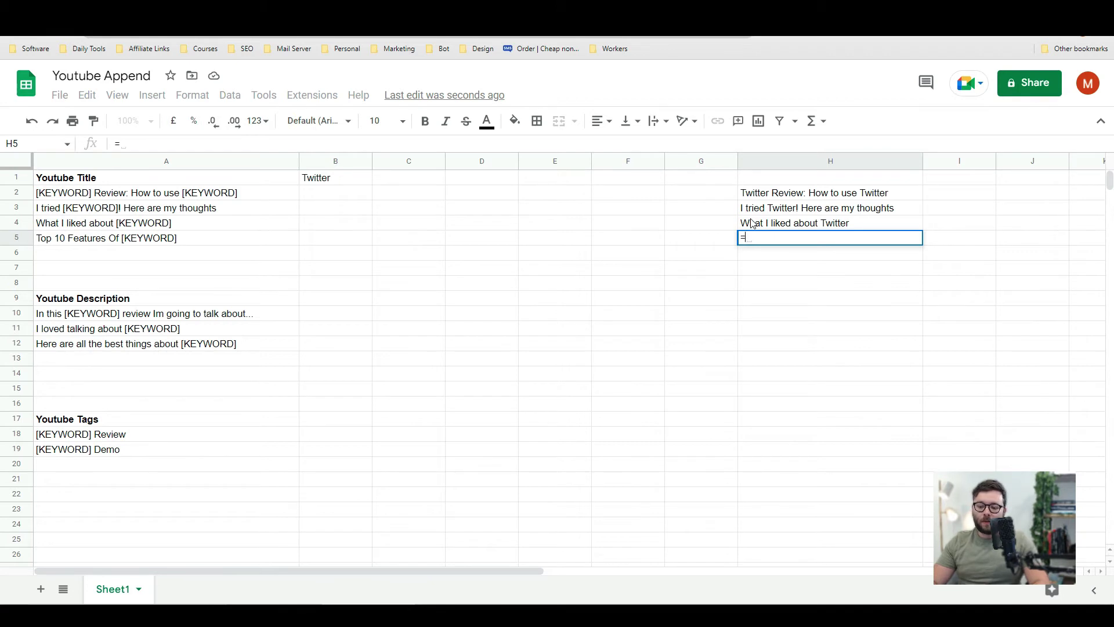
type("\"Top 1")
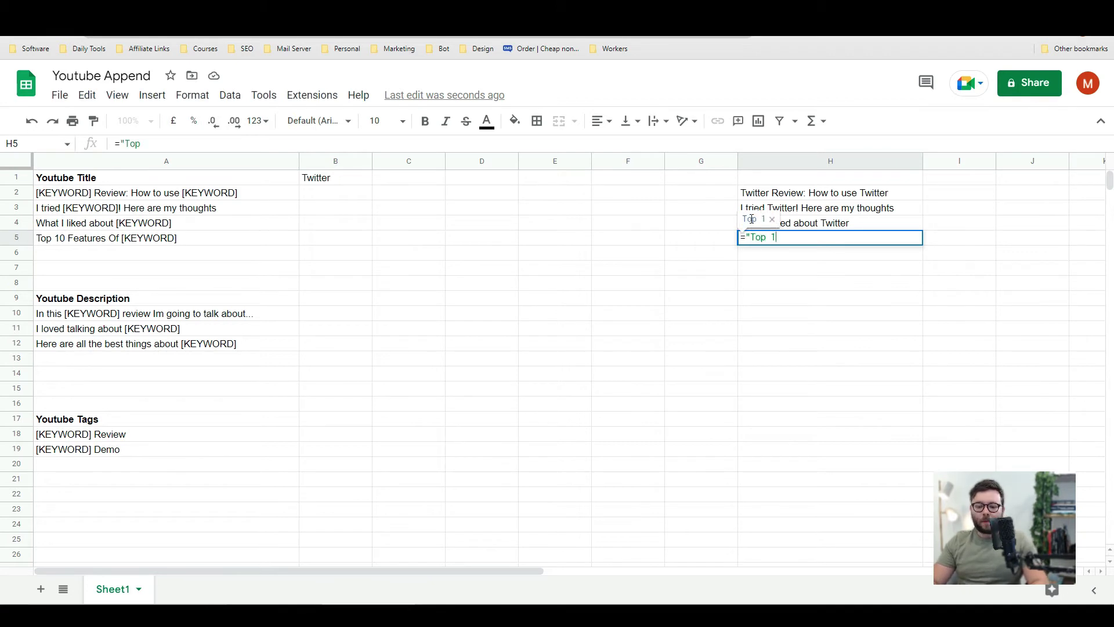
type("0 Features Of")
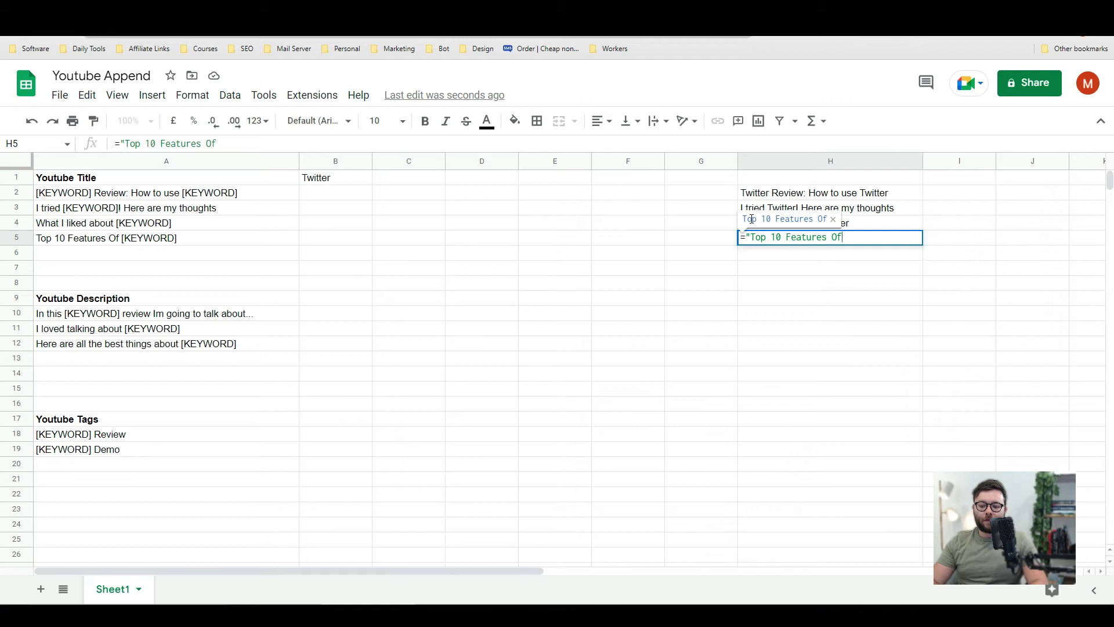
type(" \"&B1")
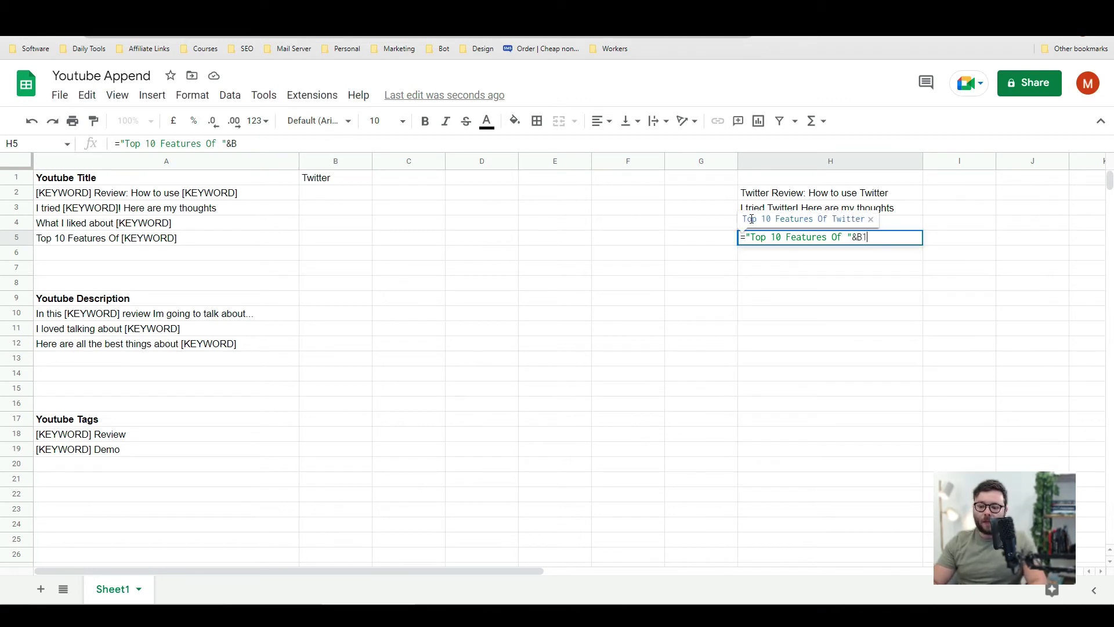
key("Return")
left_click(788, 194)
left_click_drag(789, 207, 789, 241)
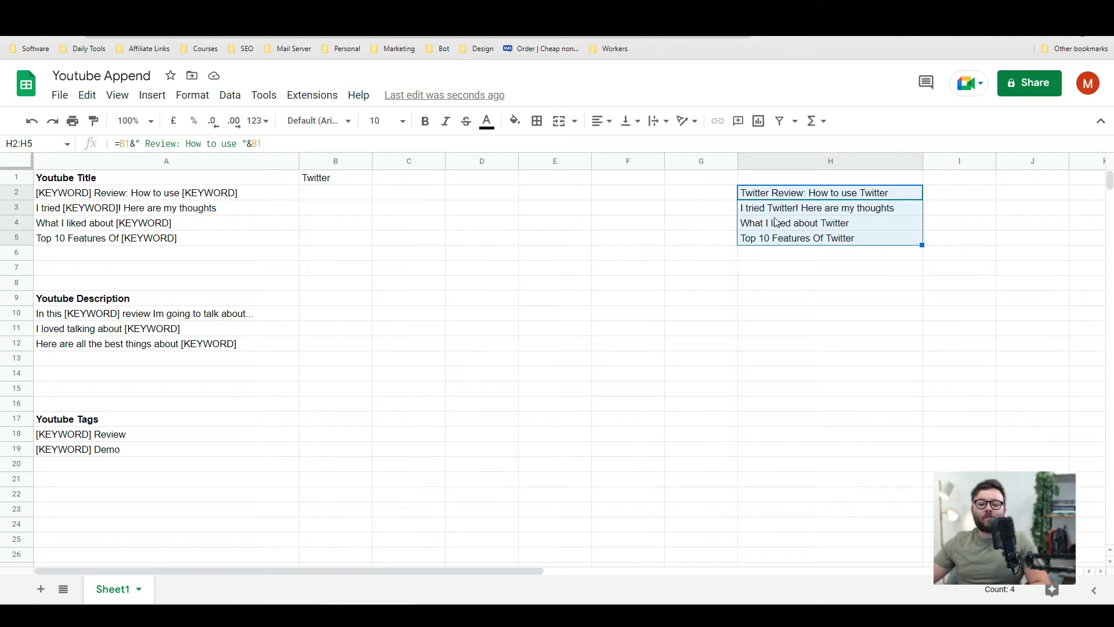
Set the B1 keyword to Xbox and inspect the resulting H5 title.
left_click(348, 180)
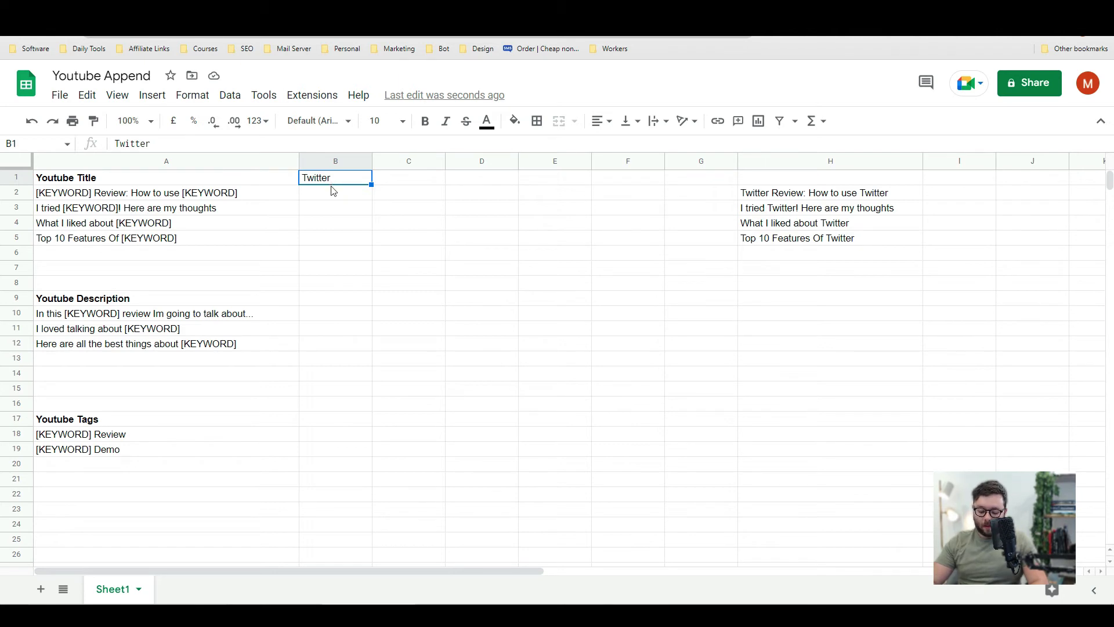
type("Xbox")
key("Return")
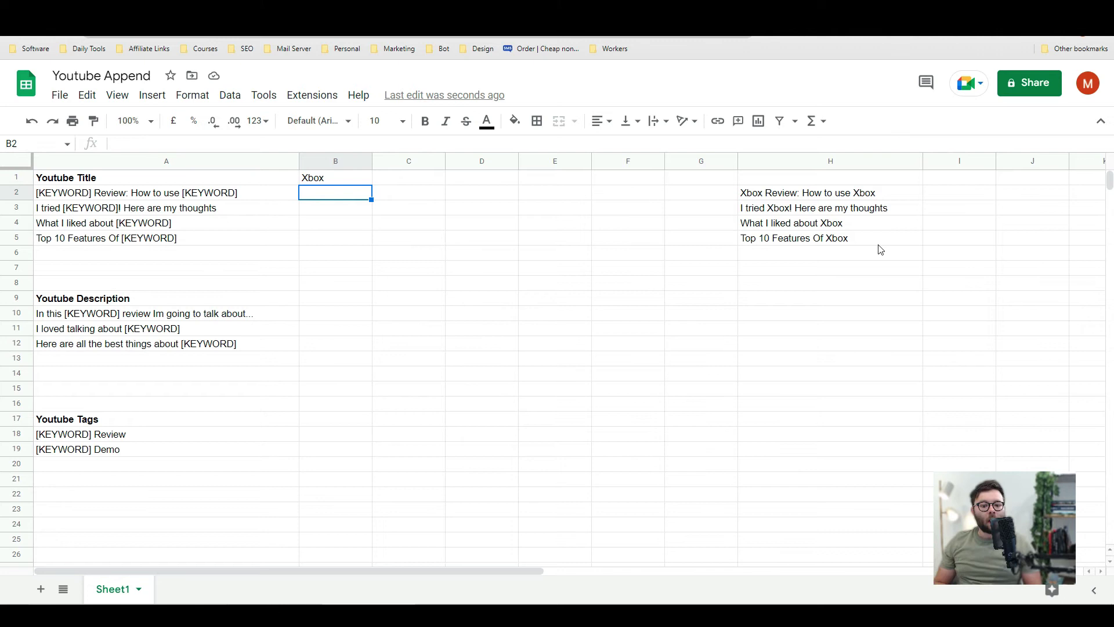
left_click(847, 246)
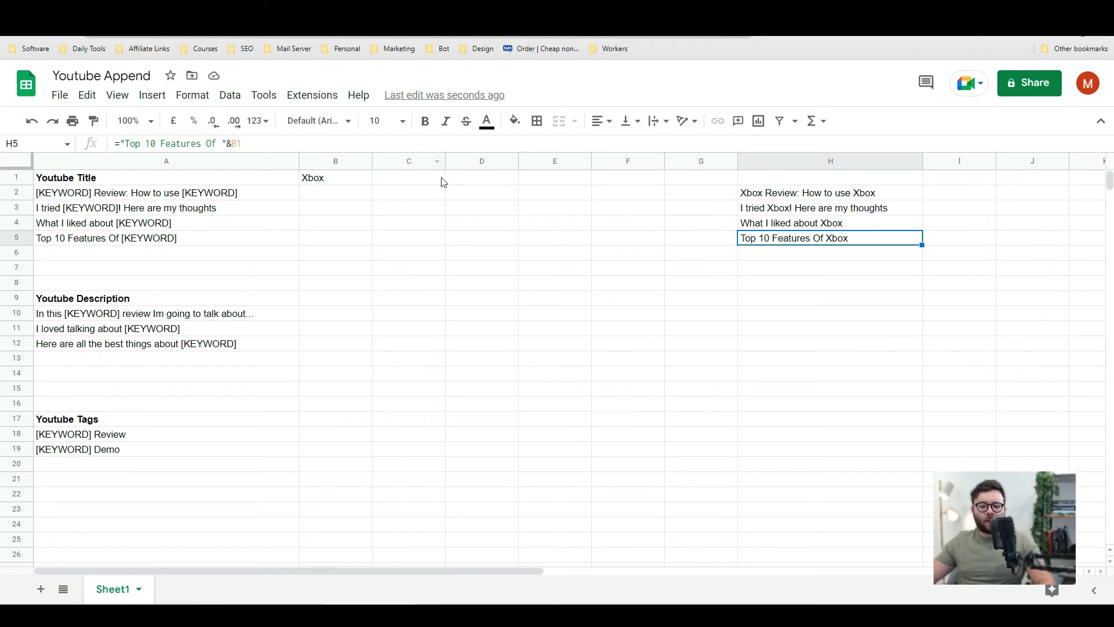
Put 5 in C1 and change H5 to ="Top "&C1&" Features Of "&B1.
left_click(412, 181)
type("5")
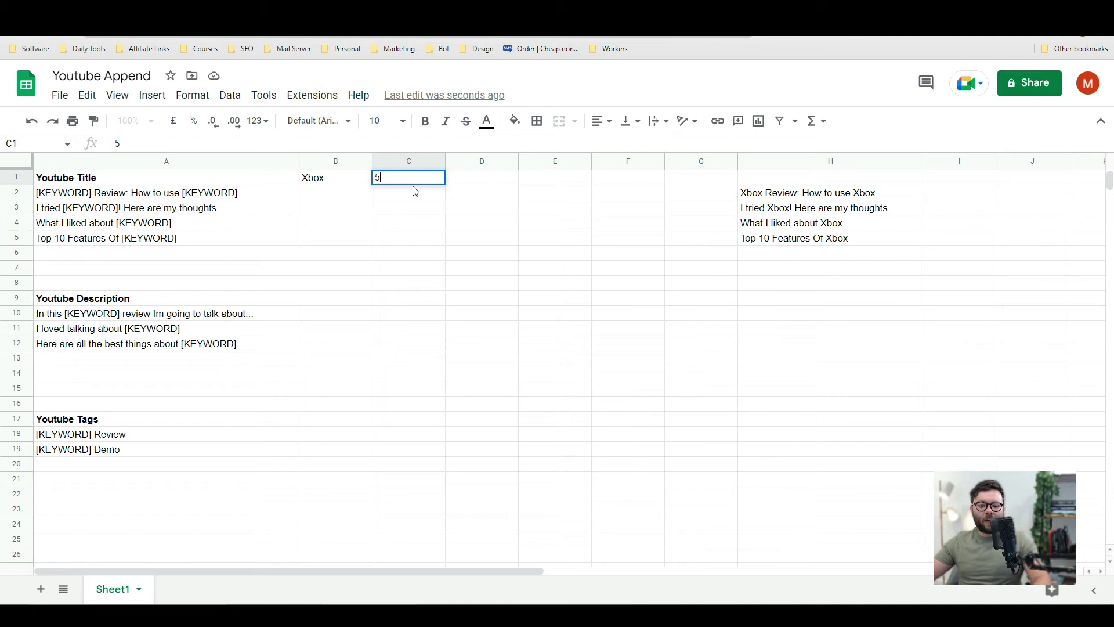
key("Return")
left_click(770, 246)
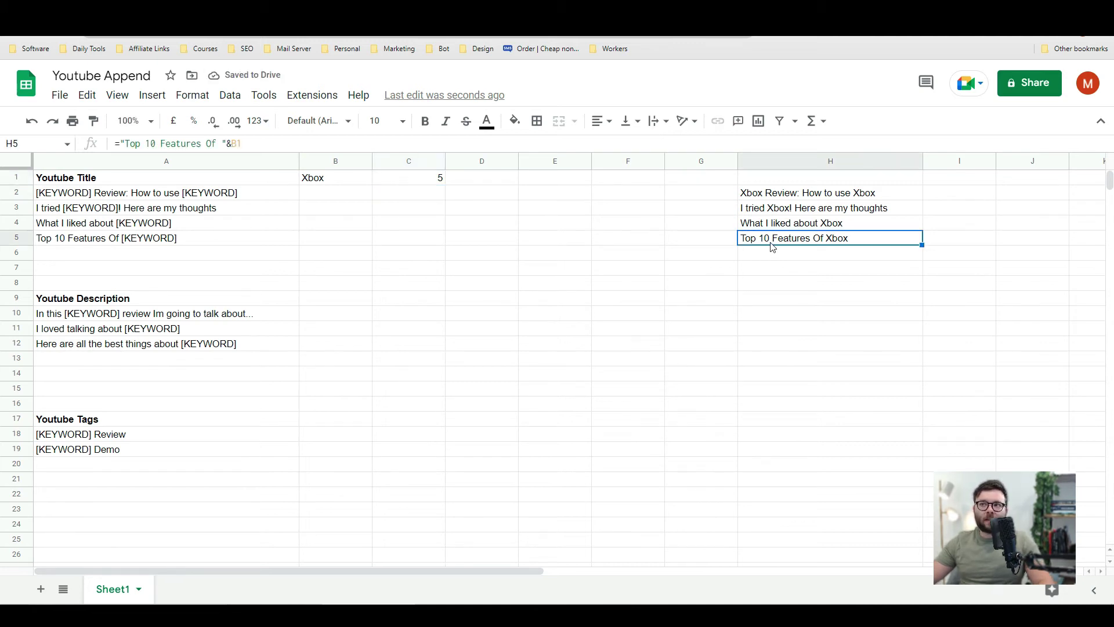
left_click(140, 143)
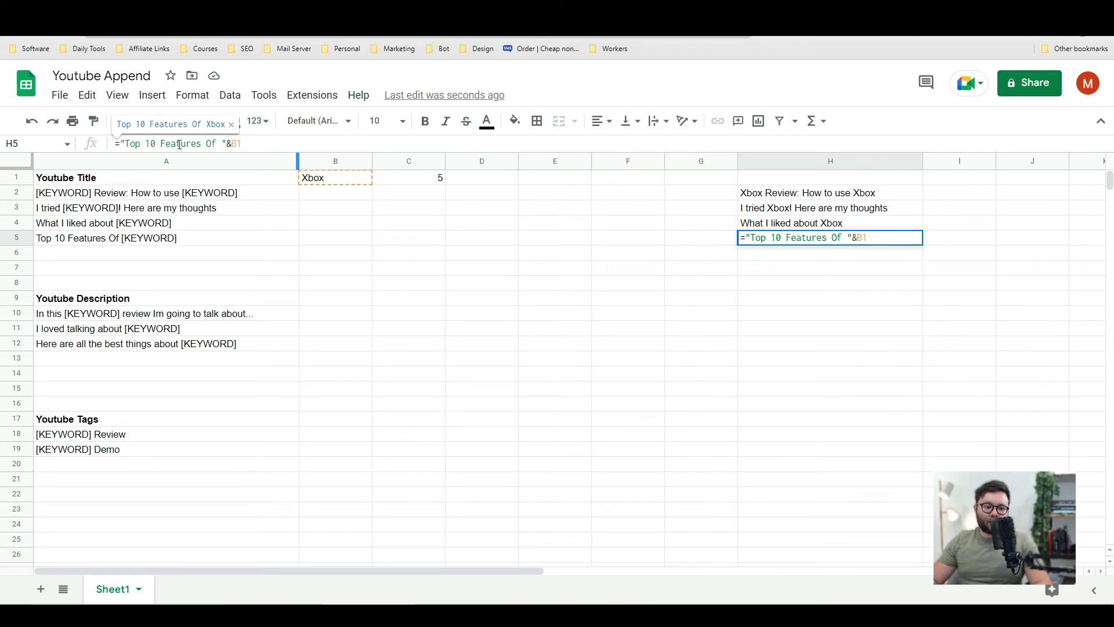
type("\"&")
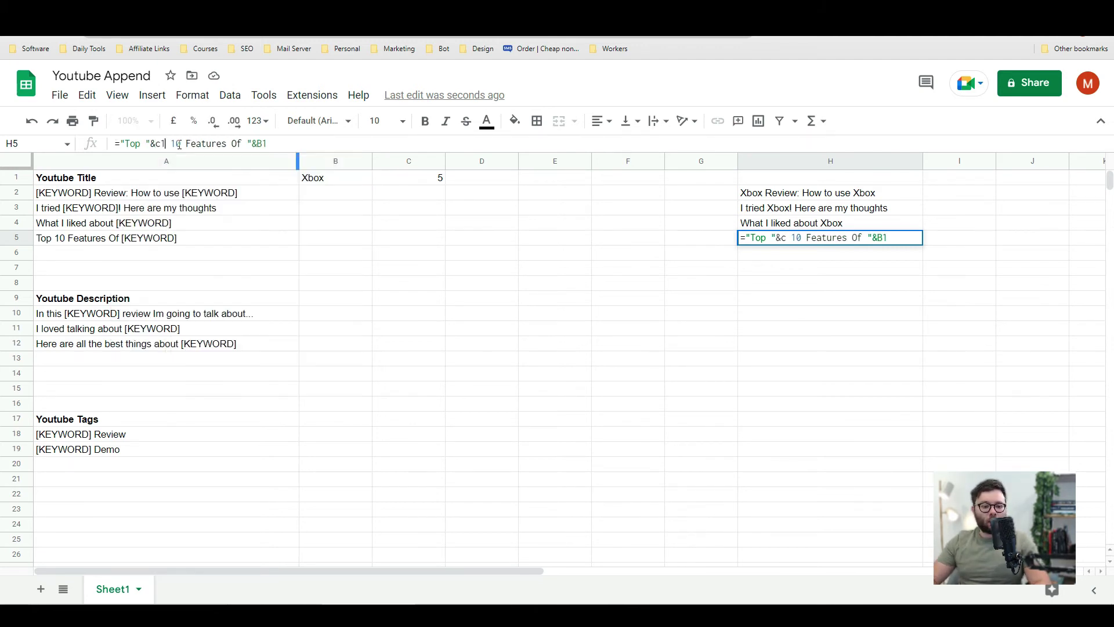
type("c1&")
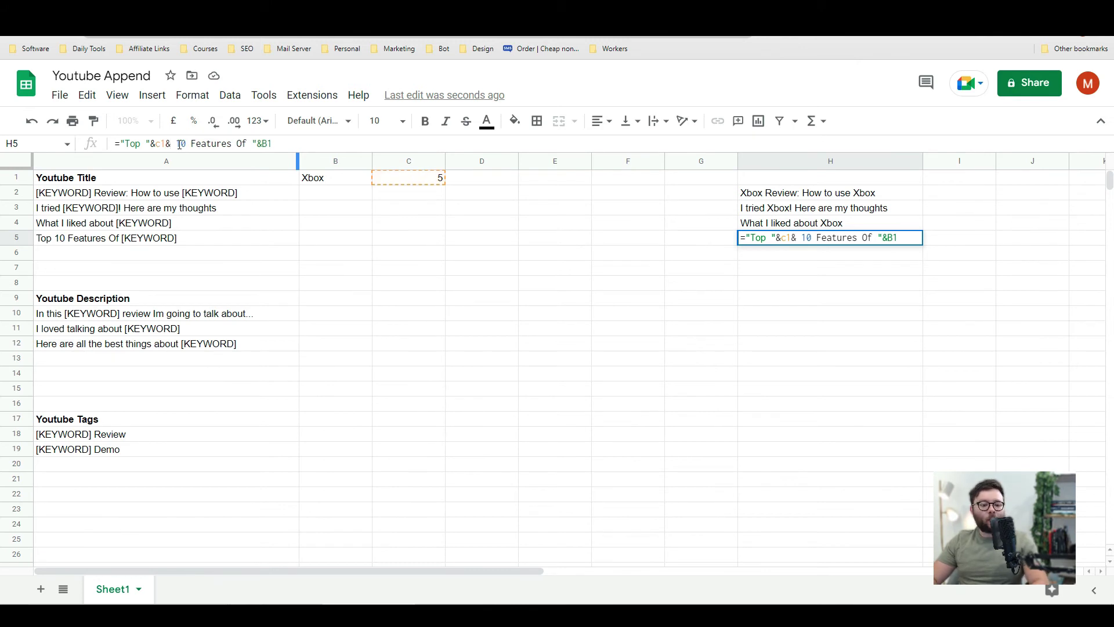
type("\"")
key("Delete")
key("Delete")
key("Delete")
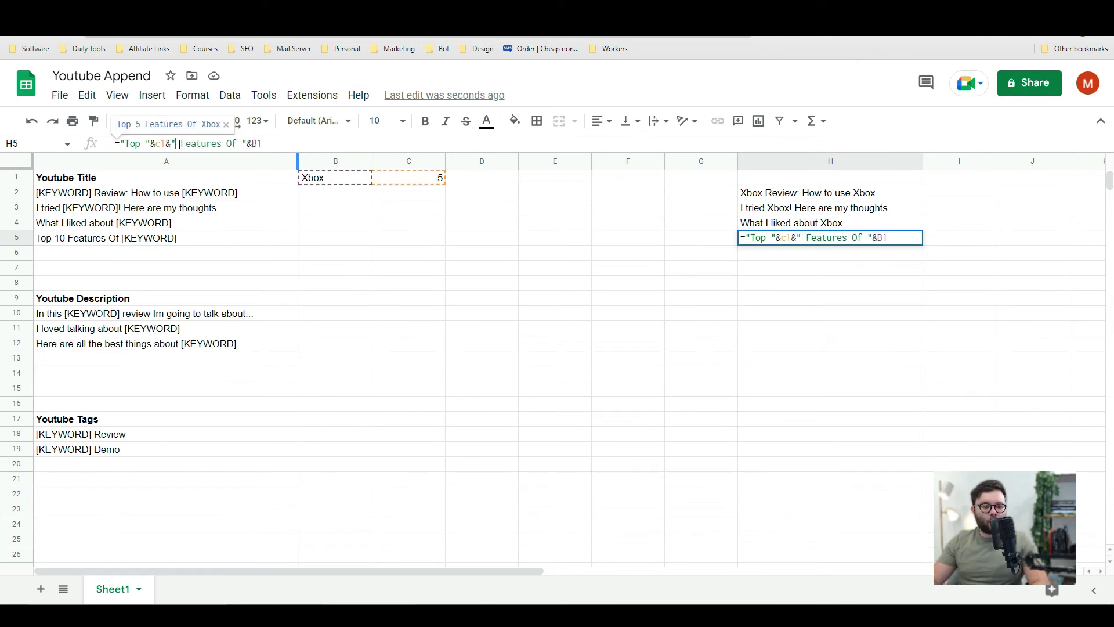
key("Return")
left_click(771, 235)
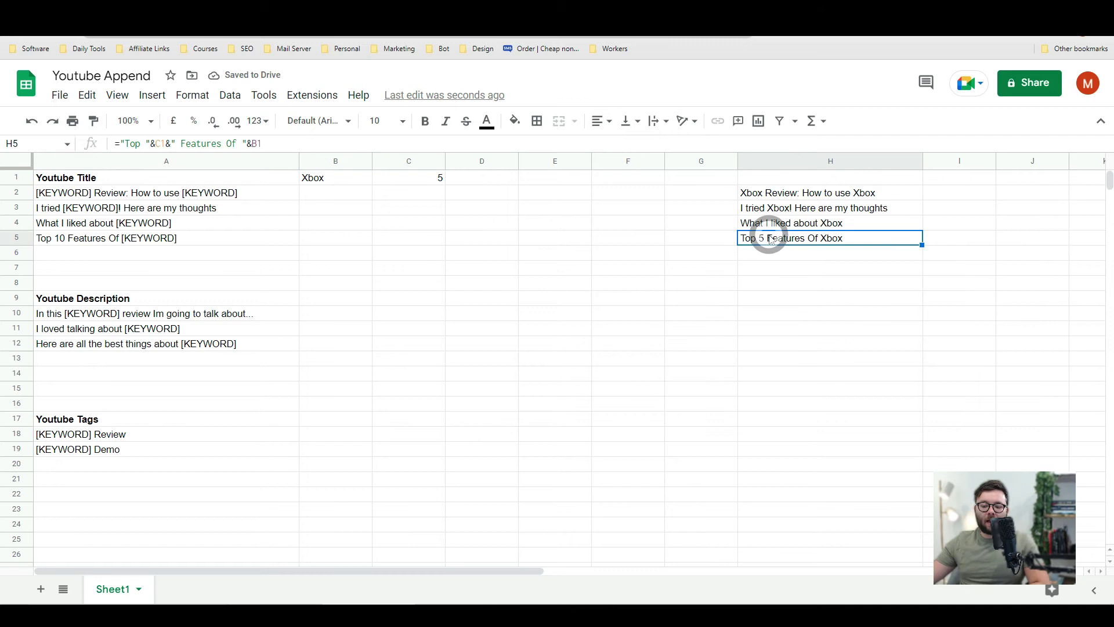
Change the feature count in C1 to 11.
left_click(425, 180)
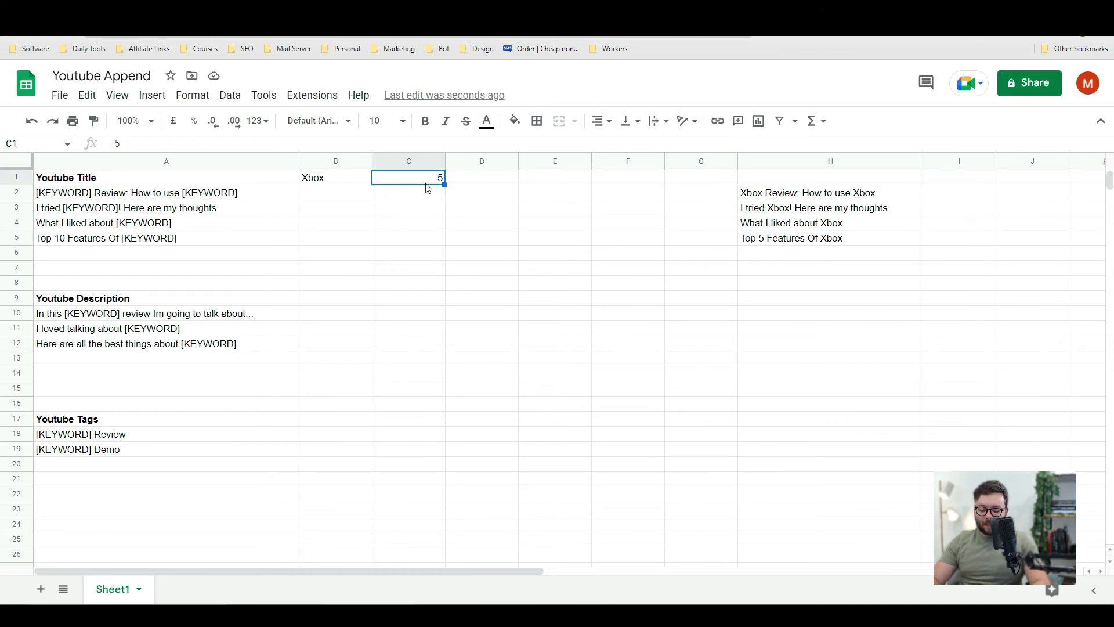
type("11")
key("Return")
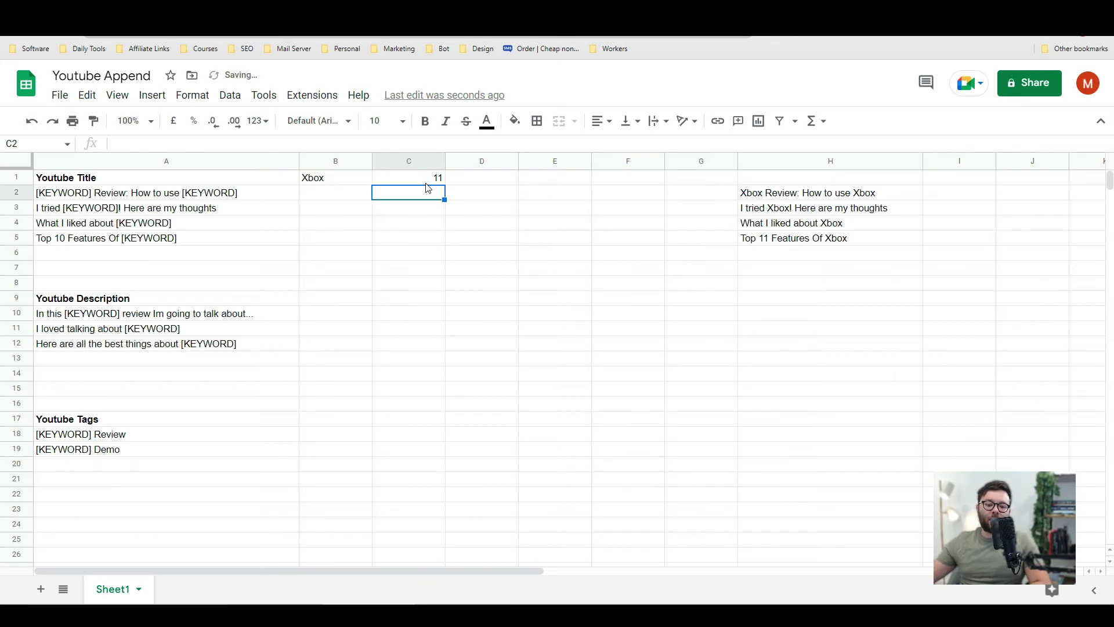
Type Youtube into B1 so the titles read e.g. 'Top 11 Features Of Youtube'.
left_click(348, 179)
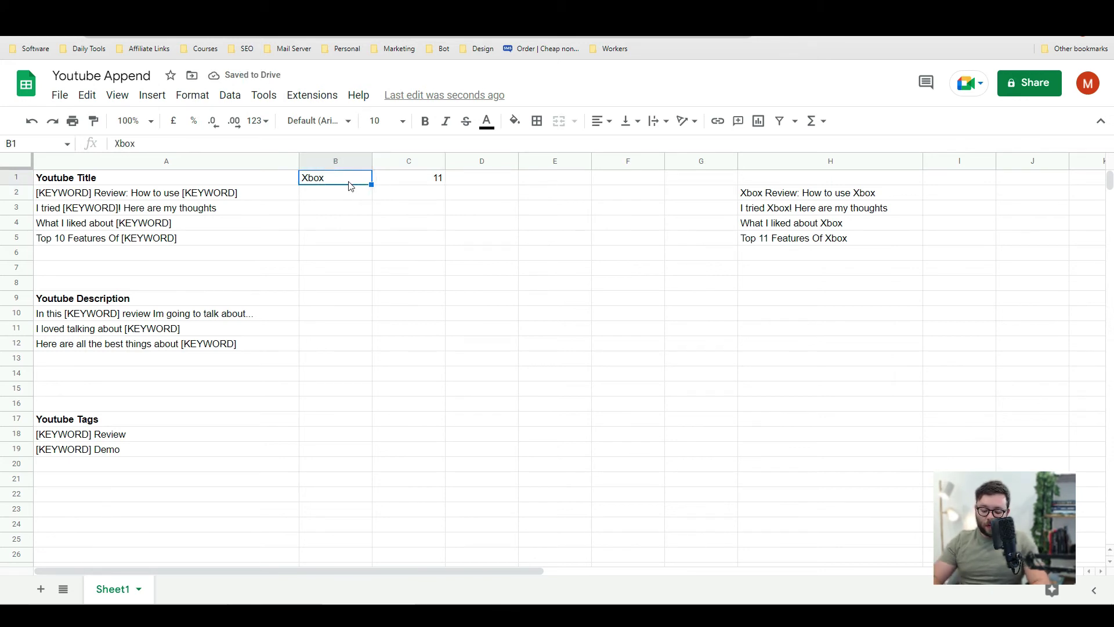
type("Youtube")
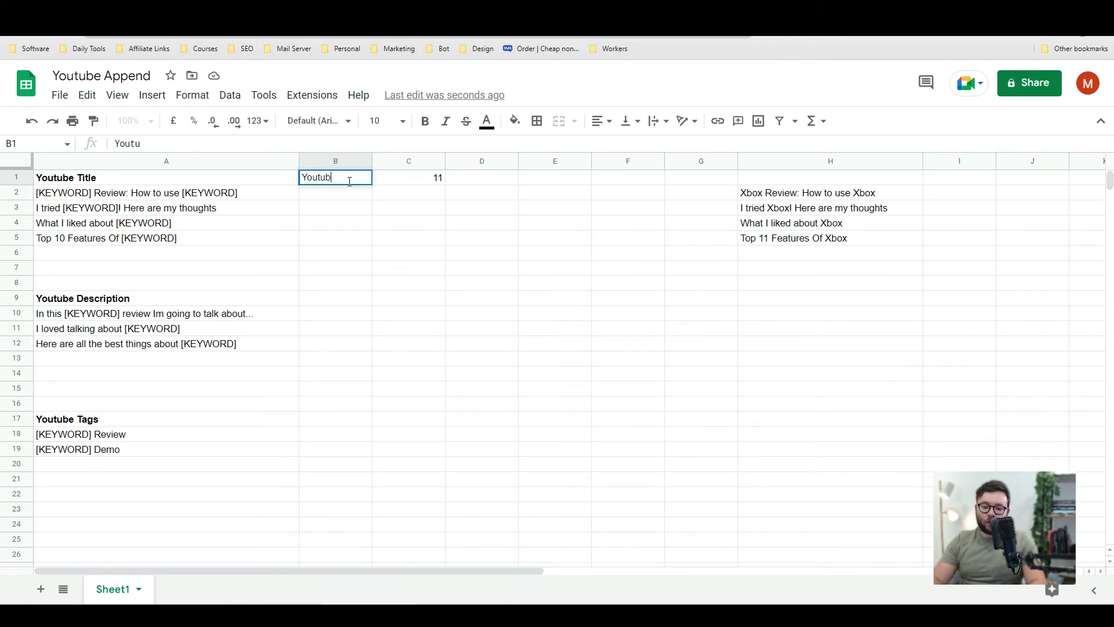
key("Return")
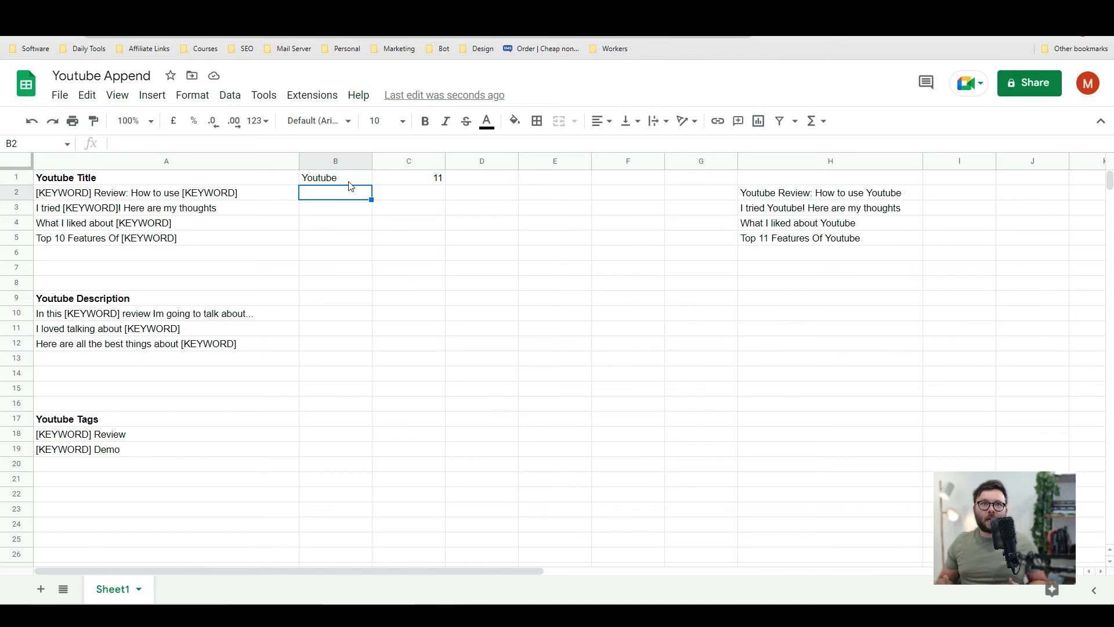
left_click(752, 303)
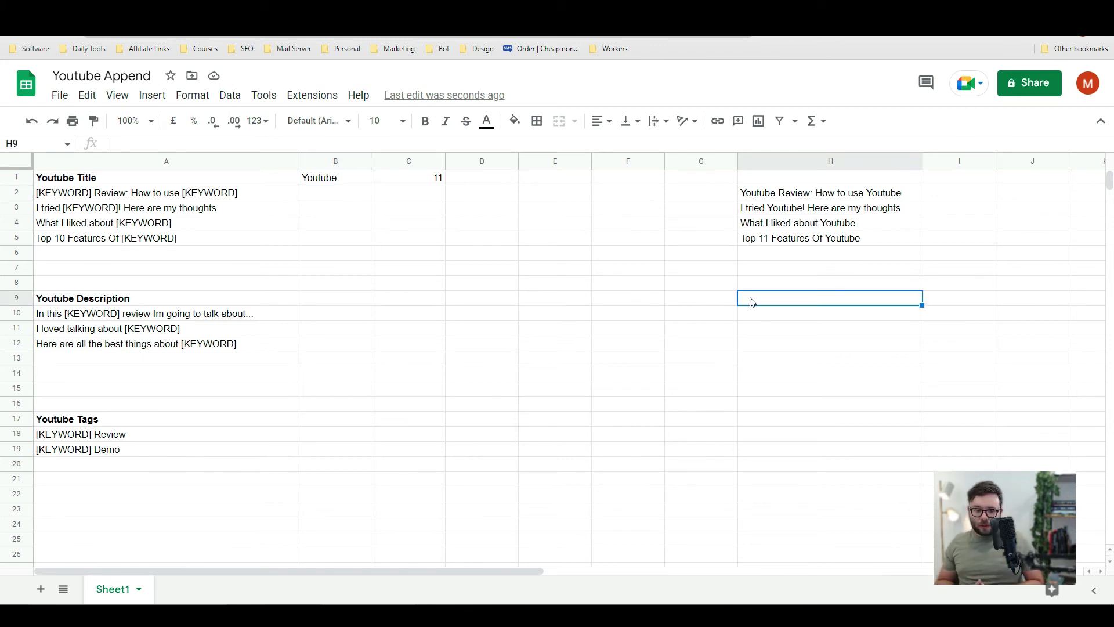
Enter B1-joined descriptions in H10–H12: 'In this … review', 'I loved talking about', 'Here are all the best things about'.
key("Down")
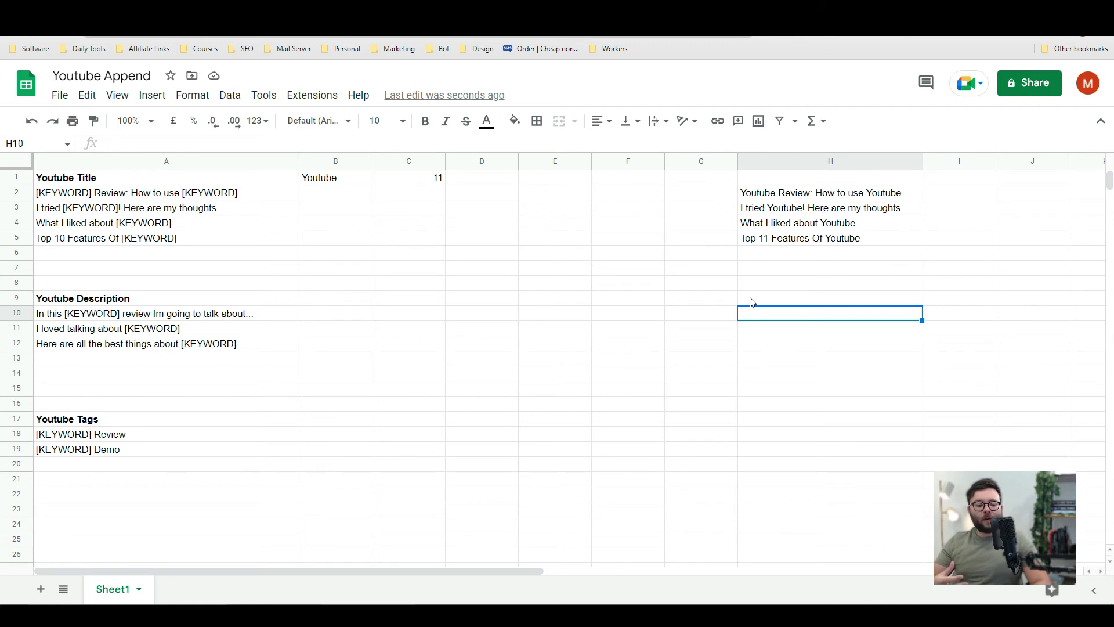
type("=\"")
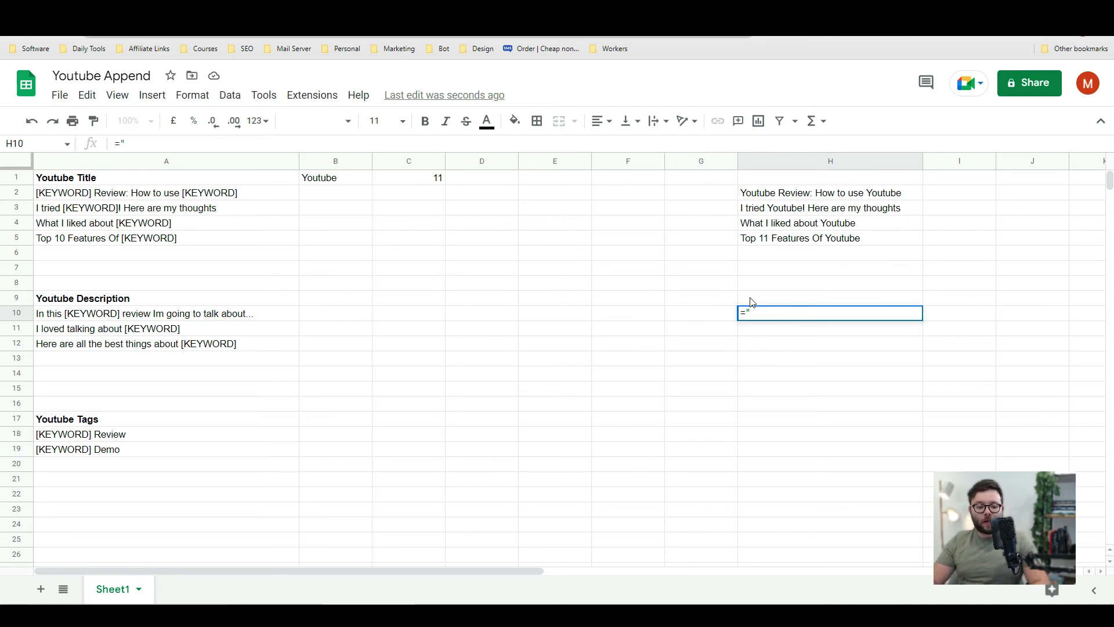
type("In this ")
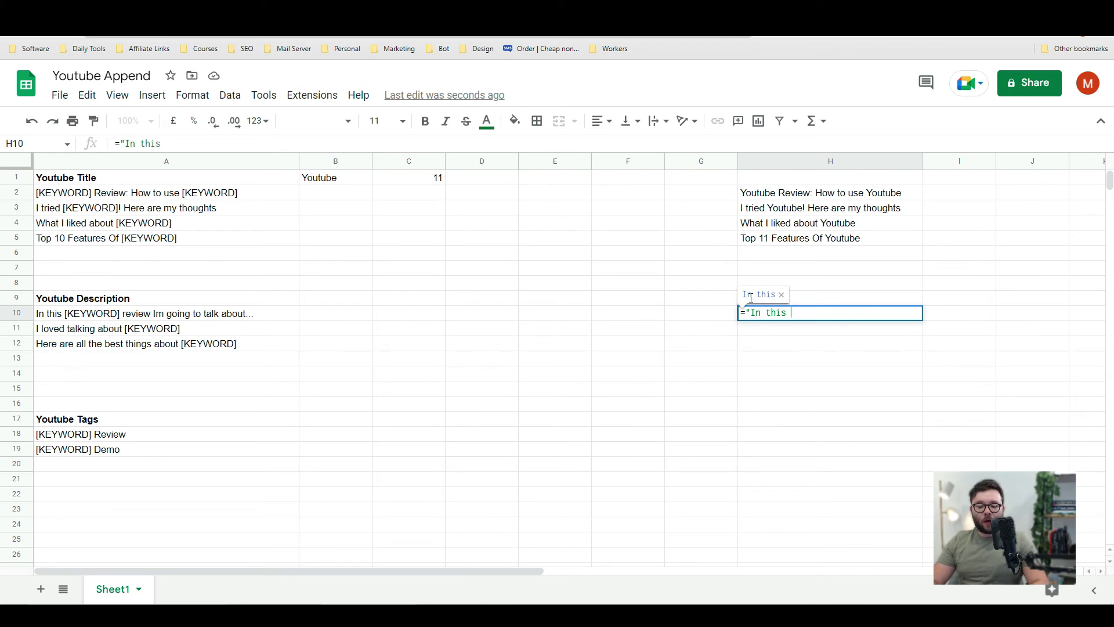
type("\"&")
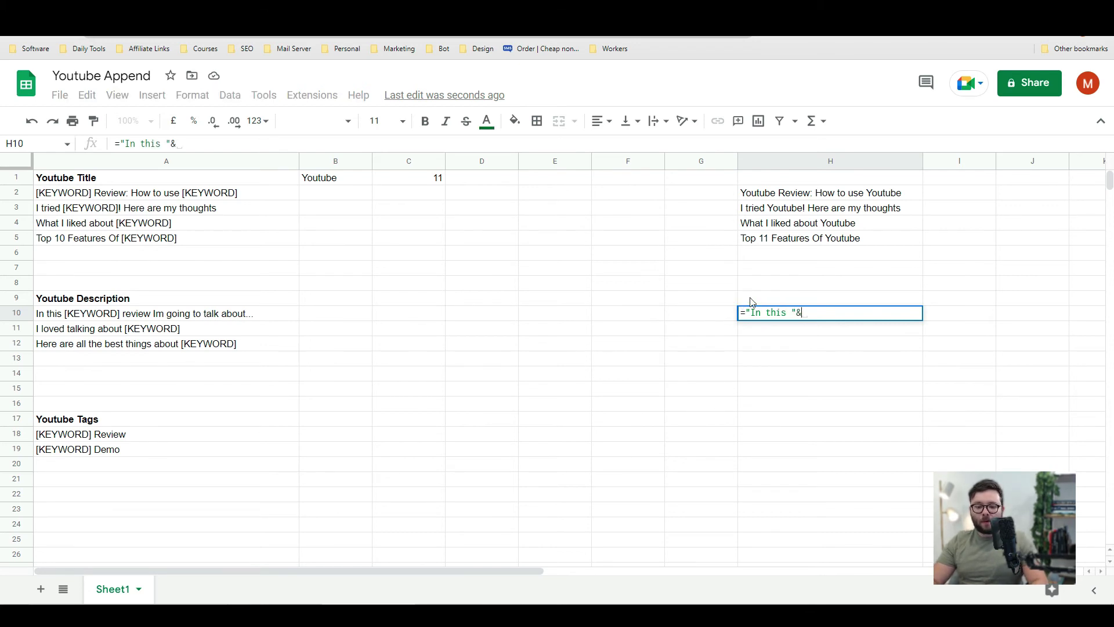
type("B1")
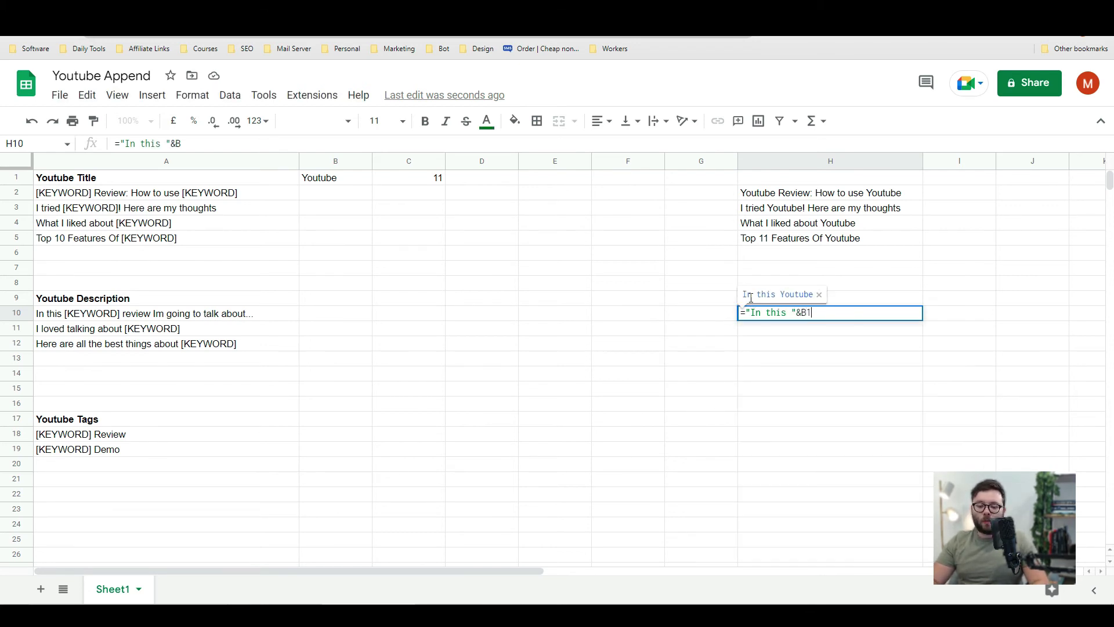
type("&\"")
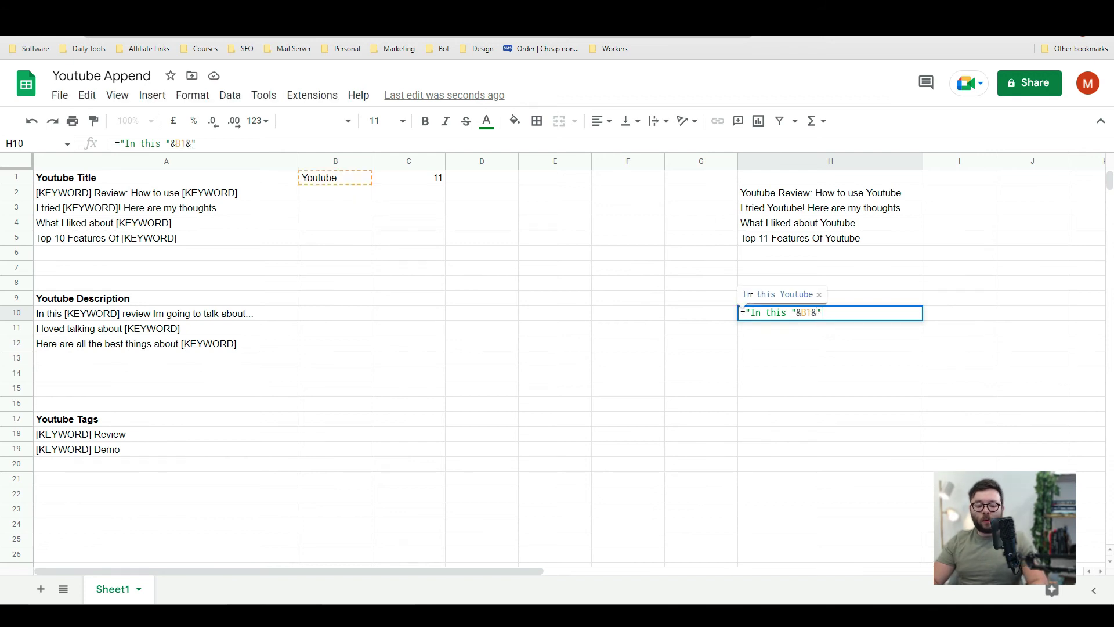
type(" rev")
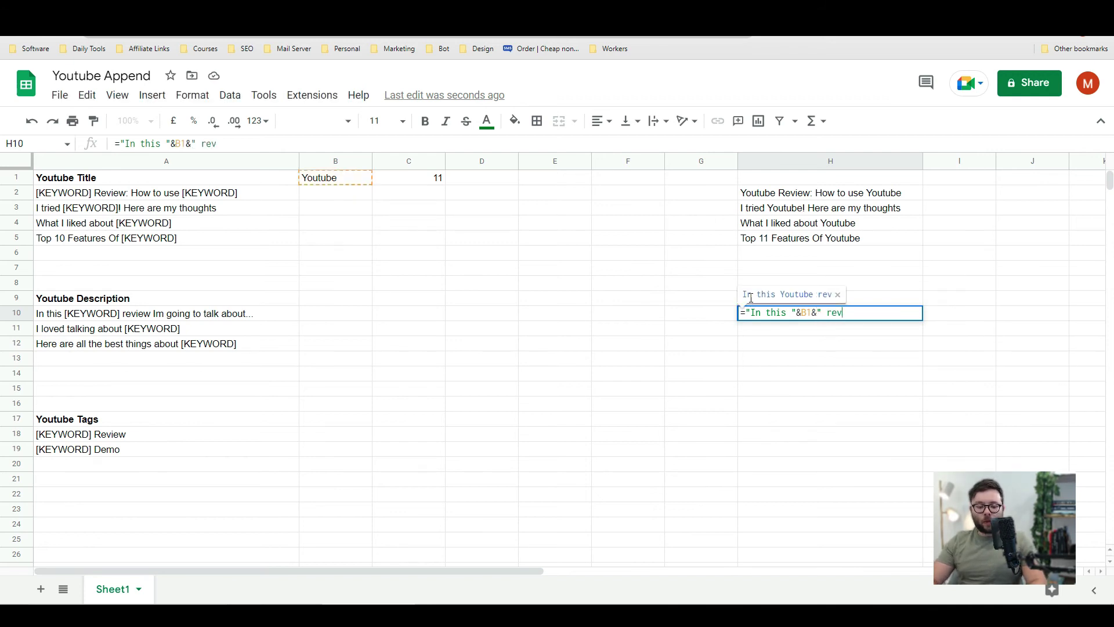
type("iew Im going to")
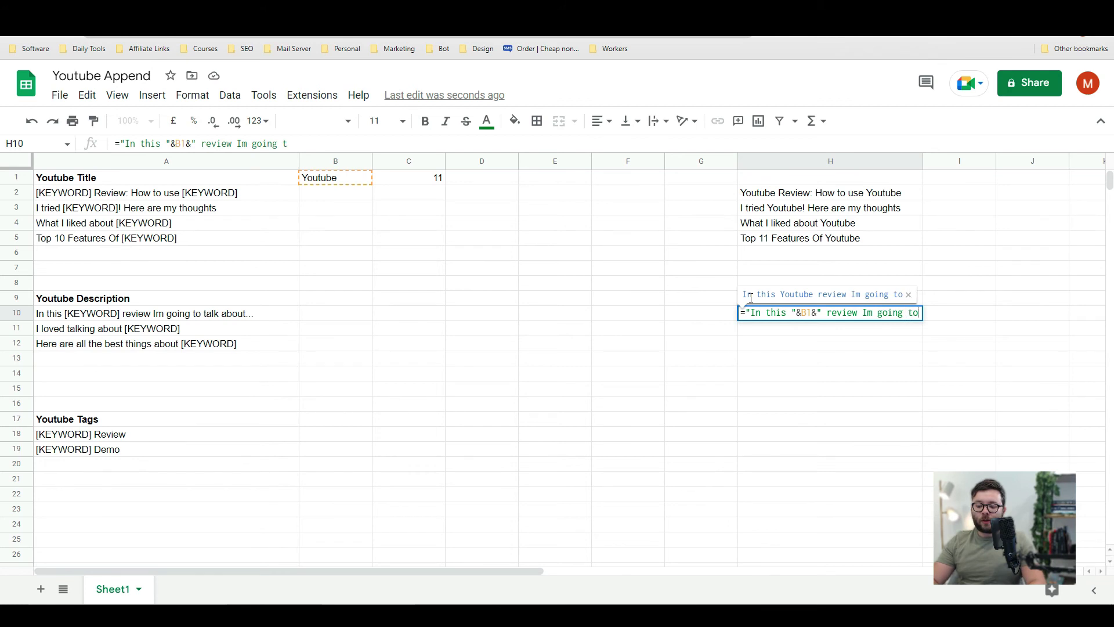
type(" talk about...\"")
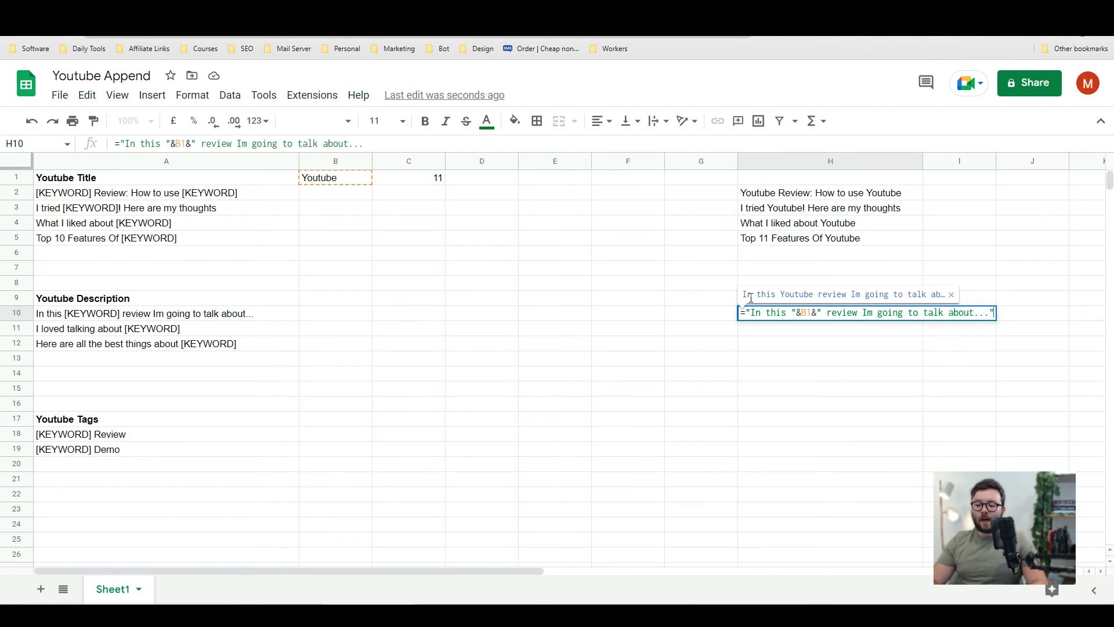
key("Return")
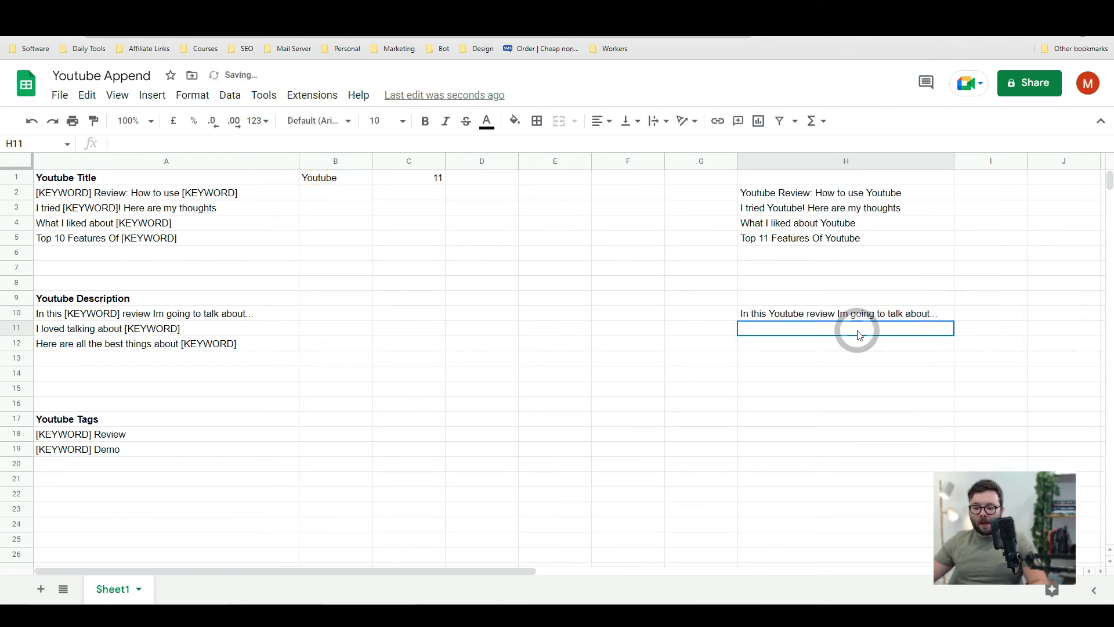
type("=")
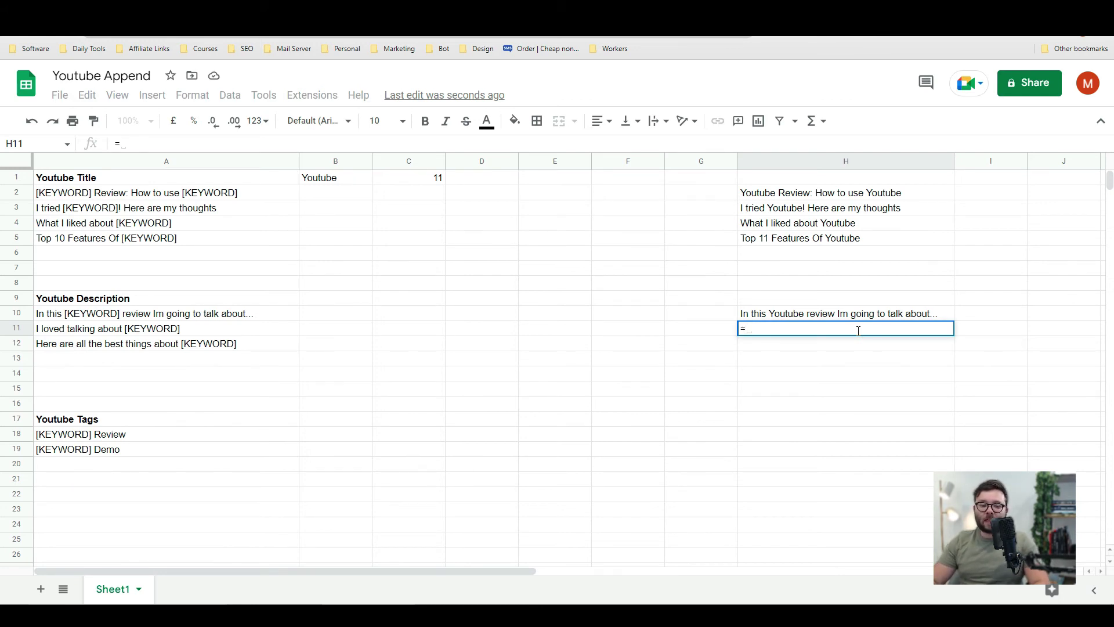
type("\"I lov")
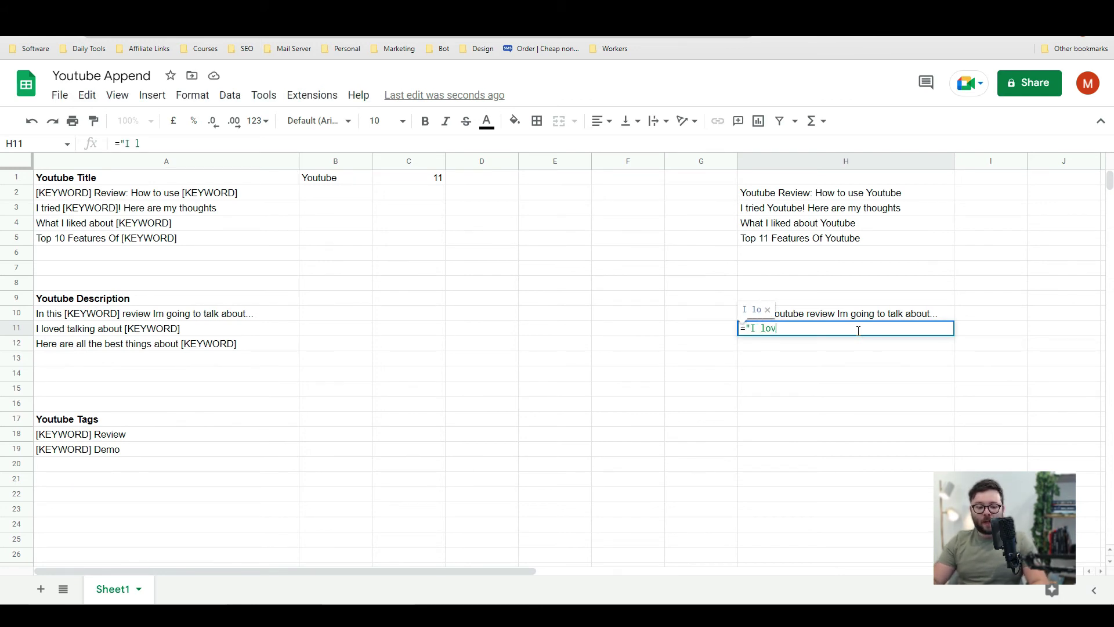
type("ed talking about")
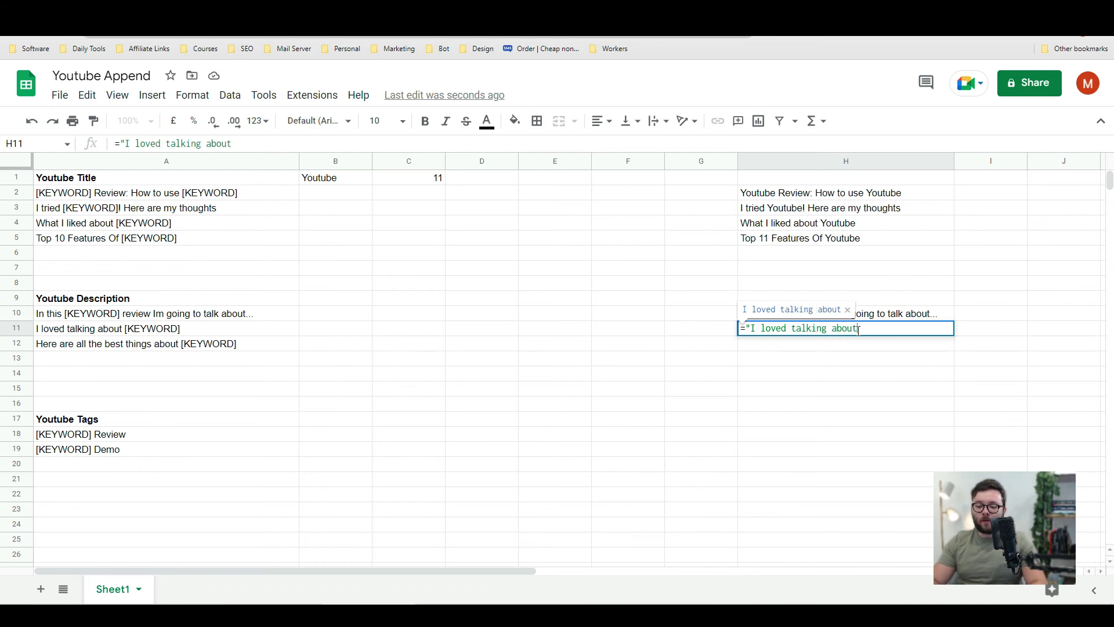
type(" \"")
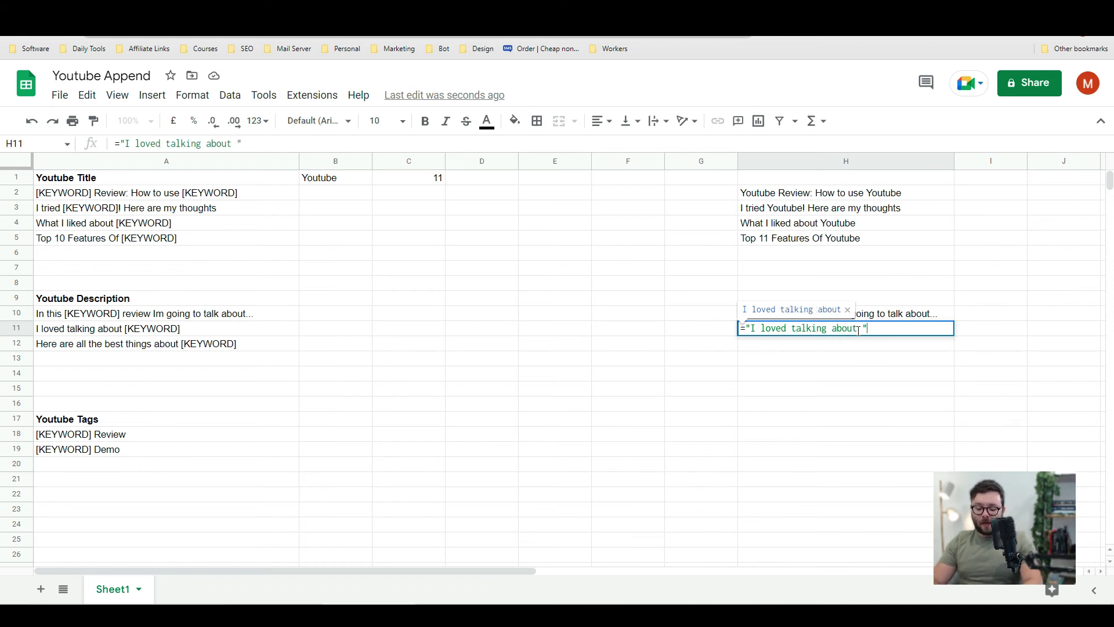
type("&B1")
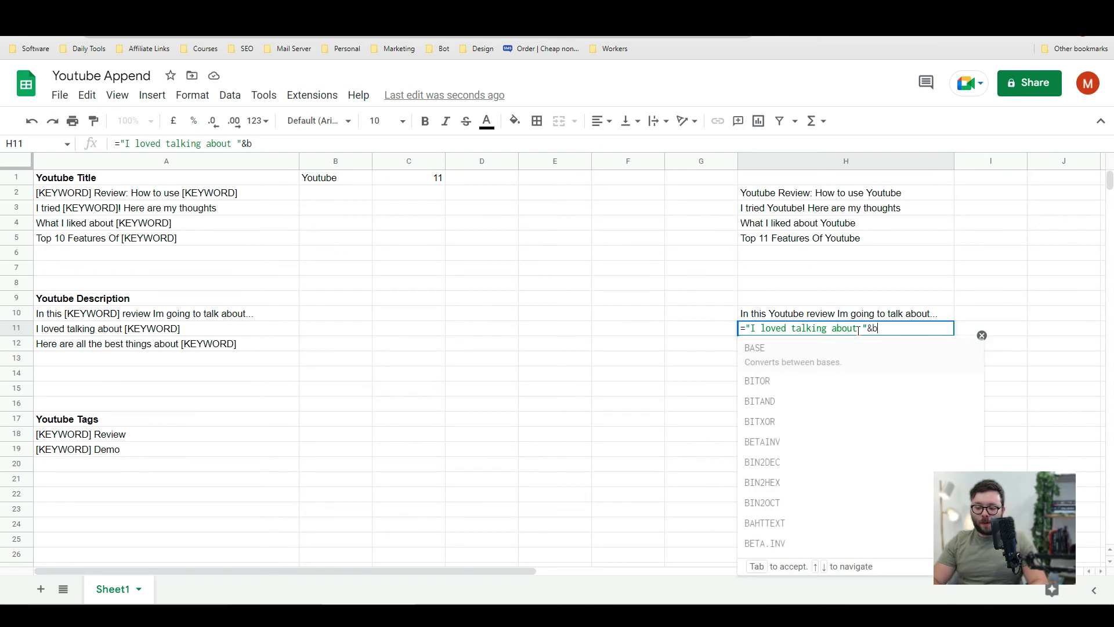
key("Return")
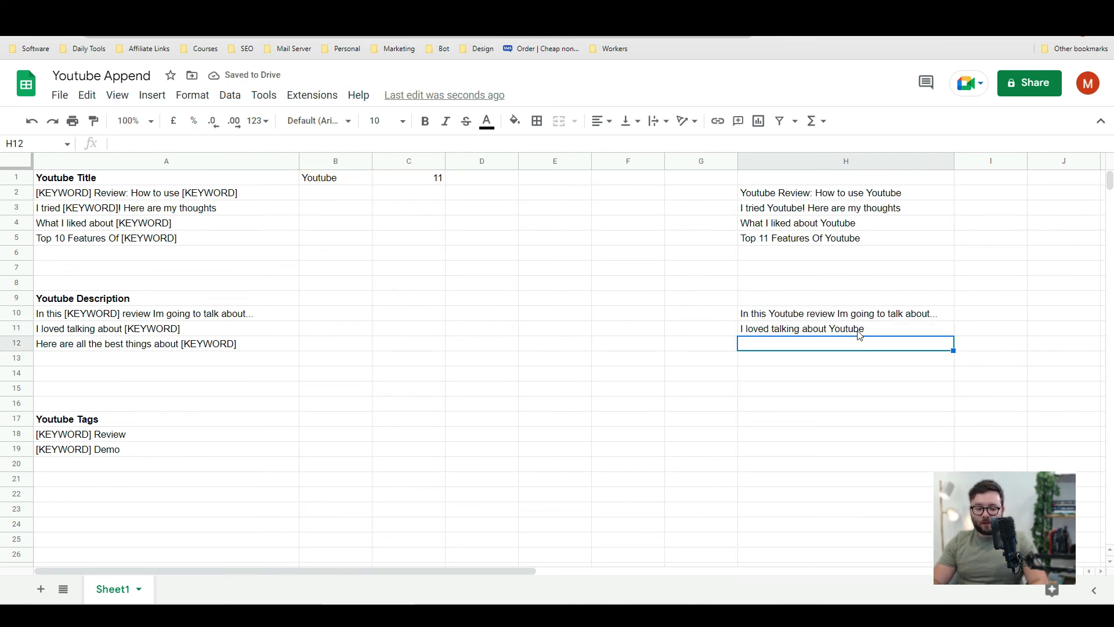
type("=")
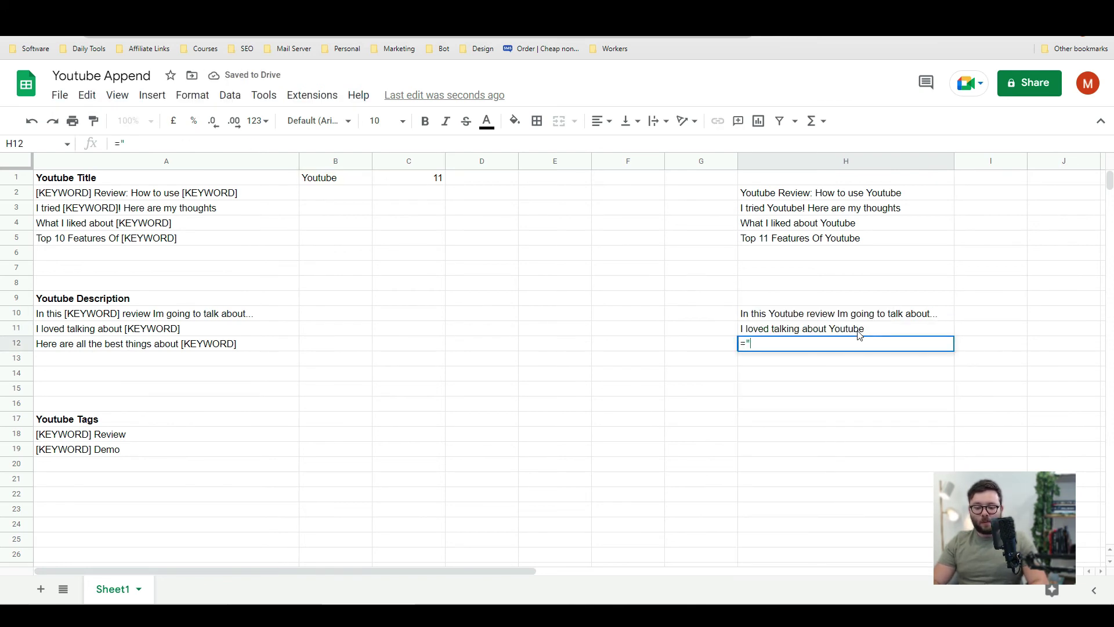
type("\"Here are all the")
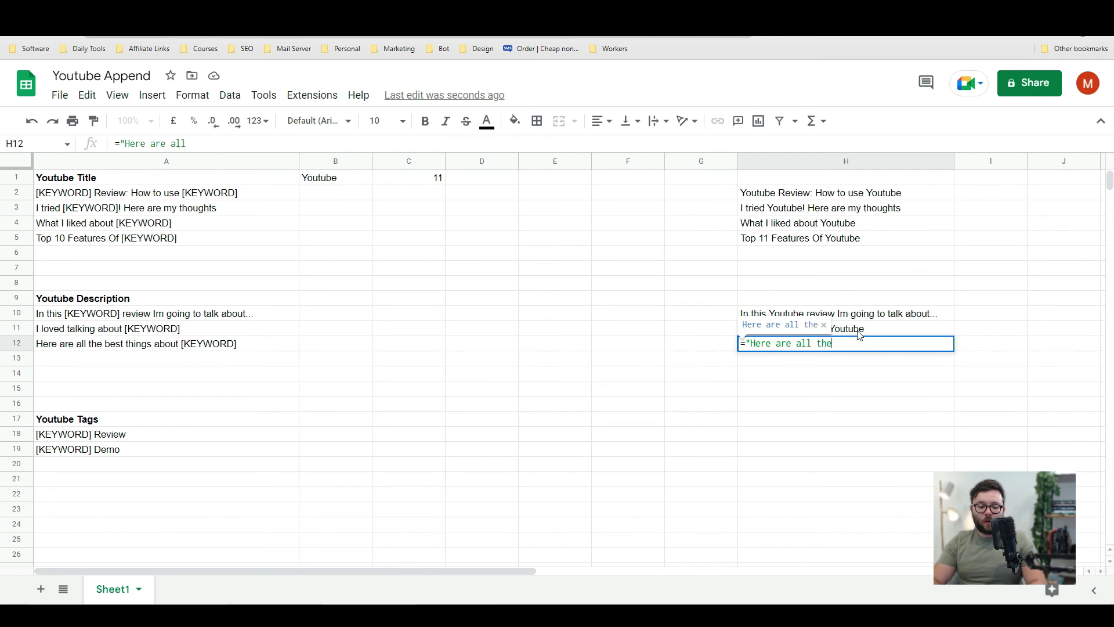
type(" best things about ")
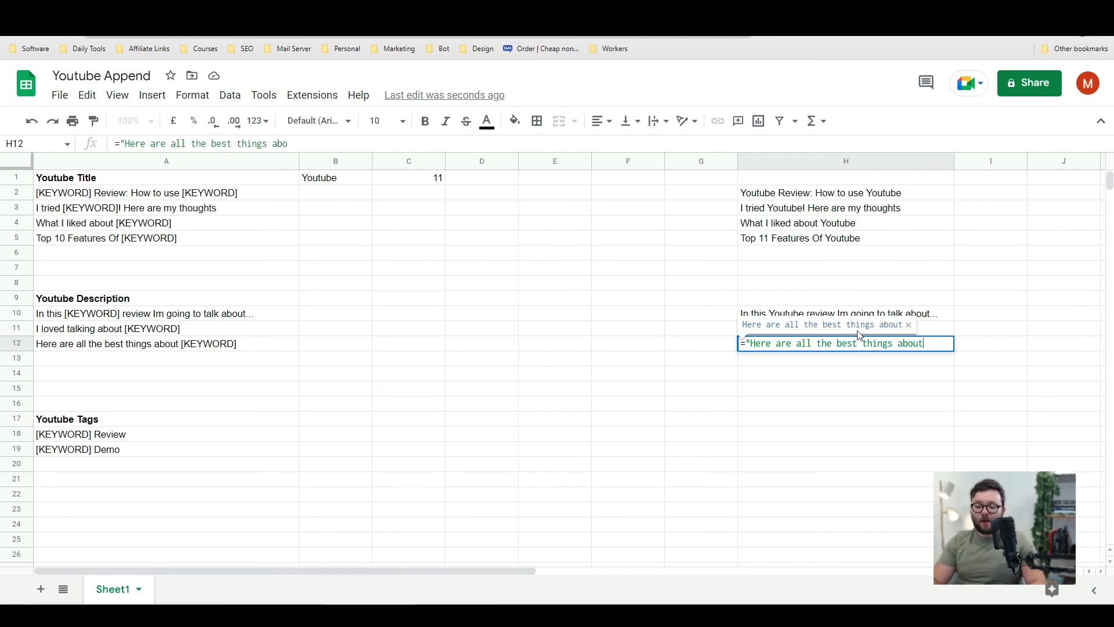
type("\"")
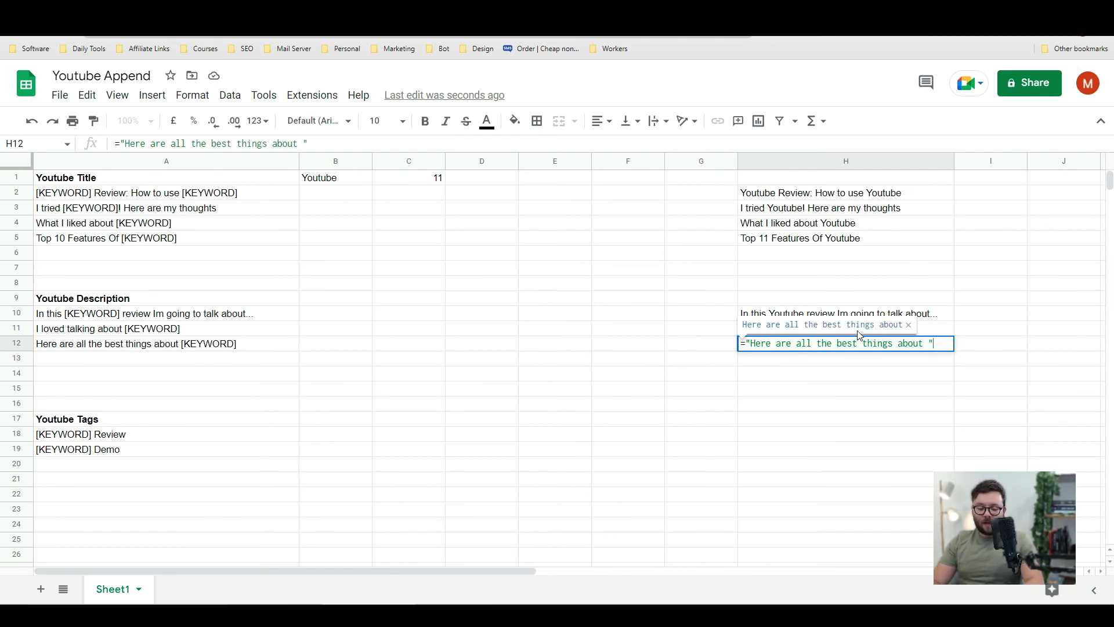
type("&B1")
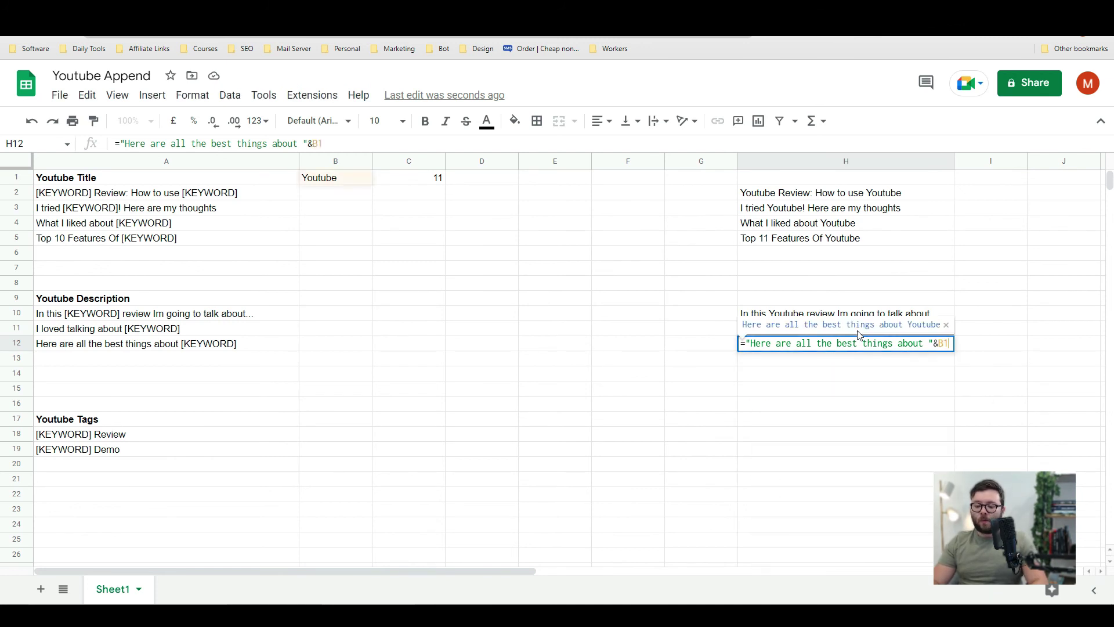
key("Return")
Type Google into B1, replacing Youtube as the keyword.
left_click(335, 183)
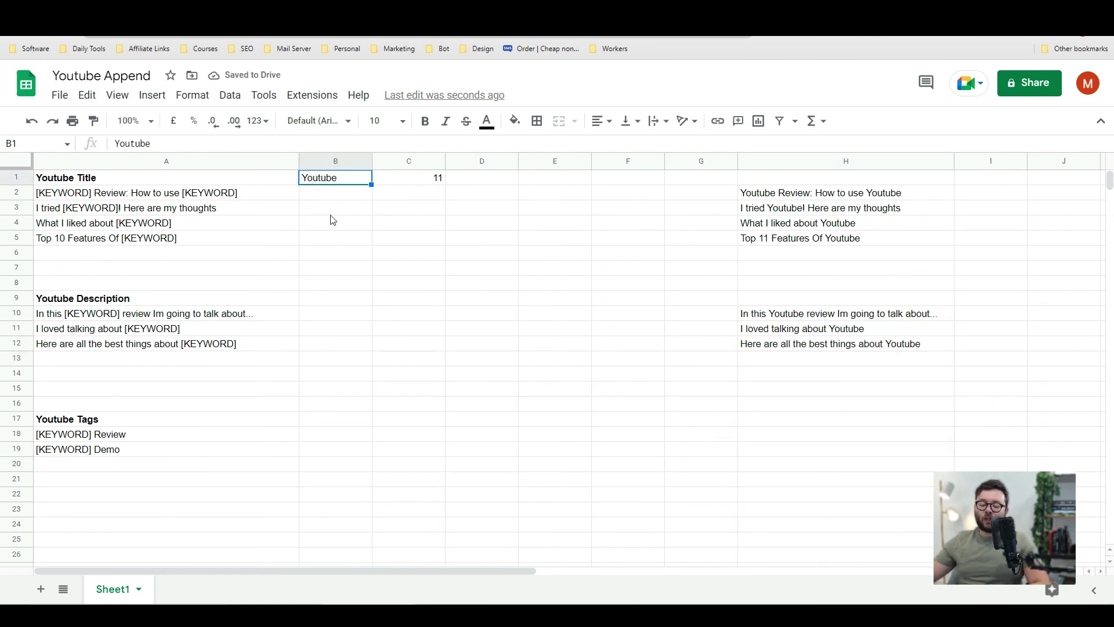
type("Google")
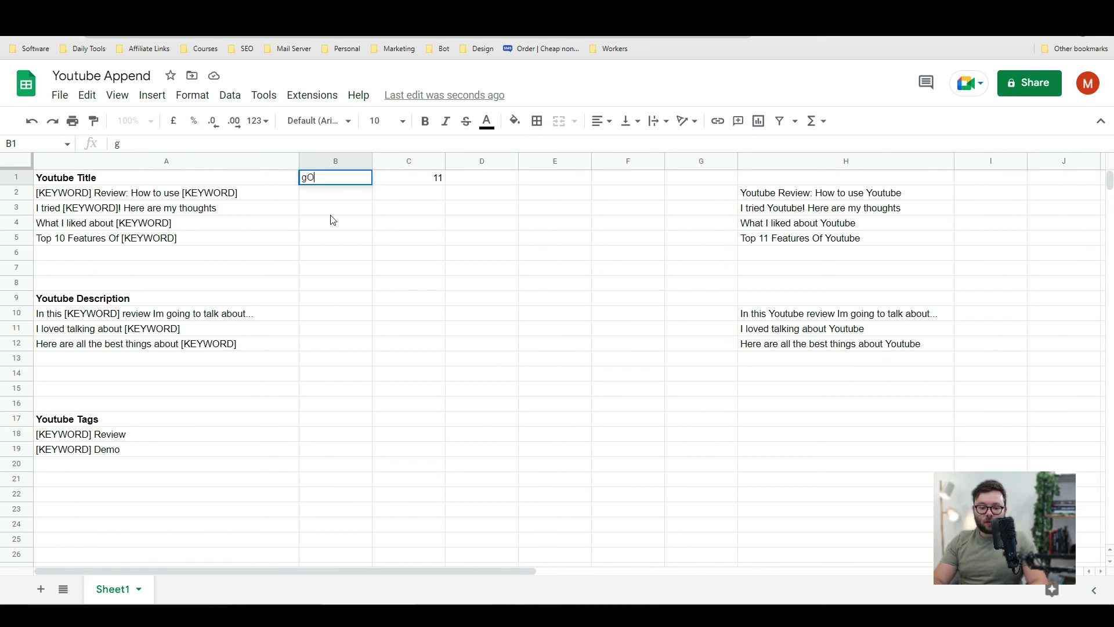
key("Return")
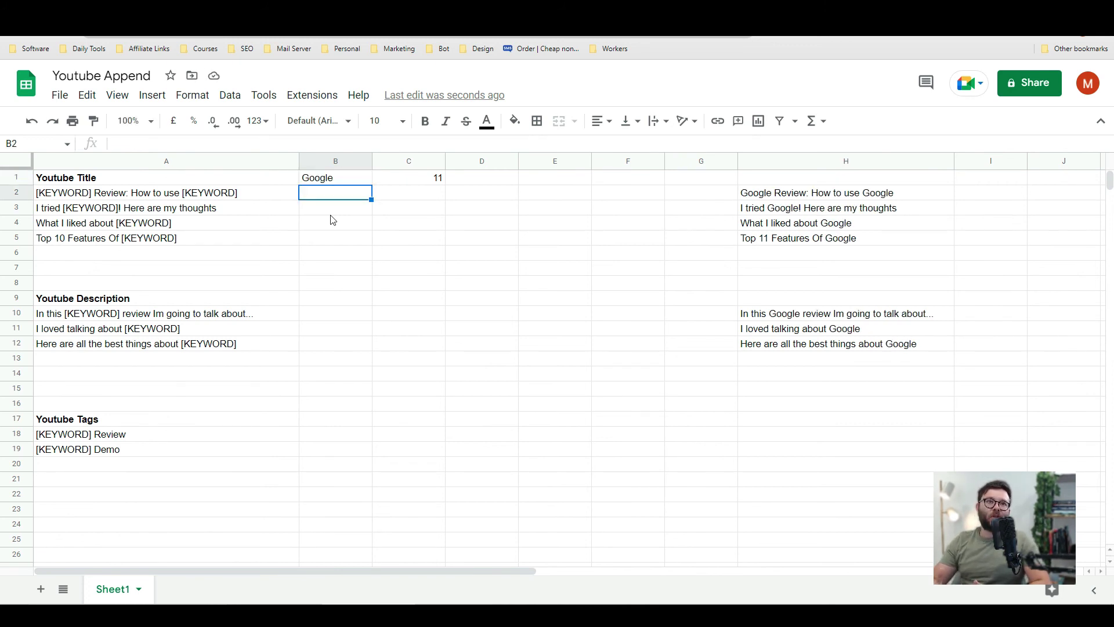
Enter =b1&" Review" in H18 and =b1&" Demo" in H19 as tag formulas.
scroll(323, 261, "down", 2)
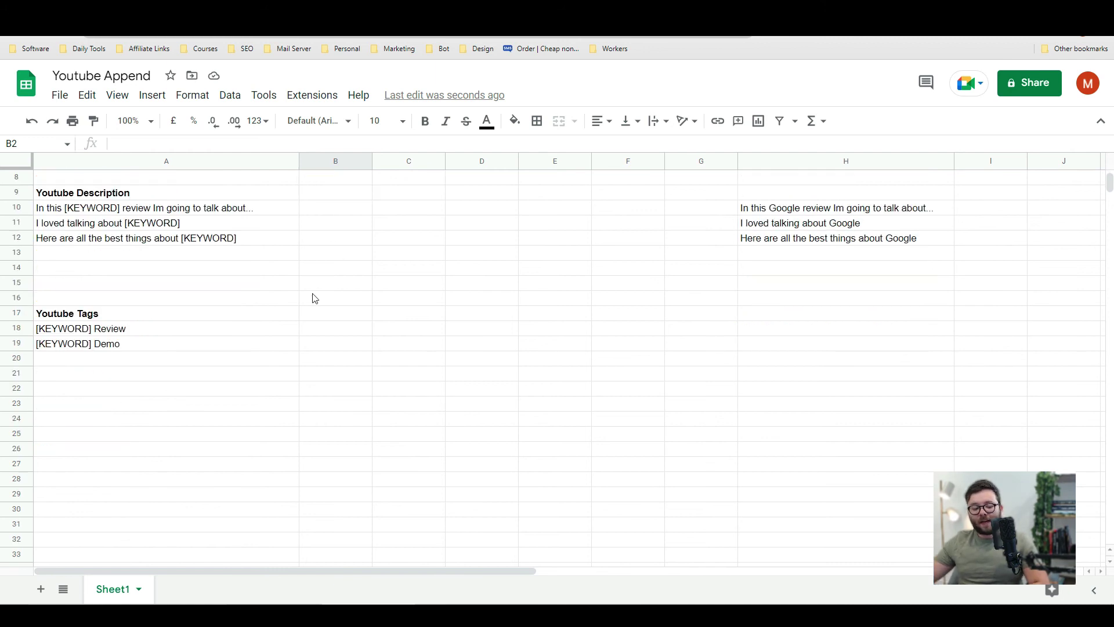
scroll(725, 378, "up", 1)
scroll(725, 378, "up", 1)
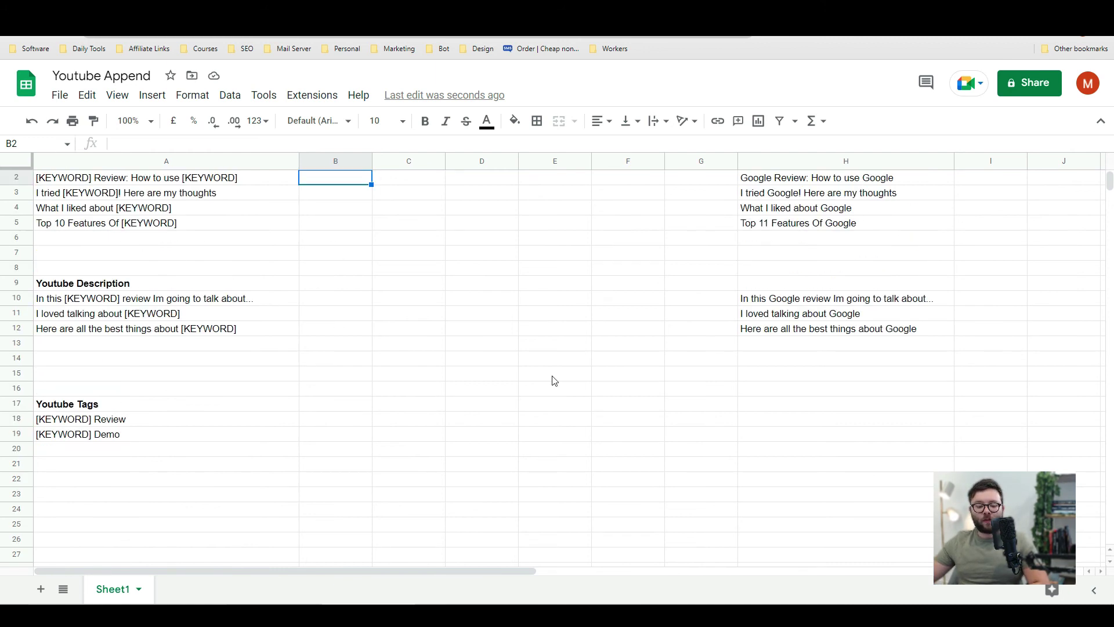
left_click(768, 424)
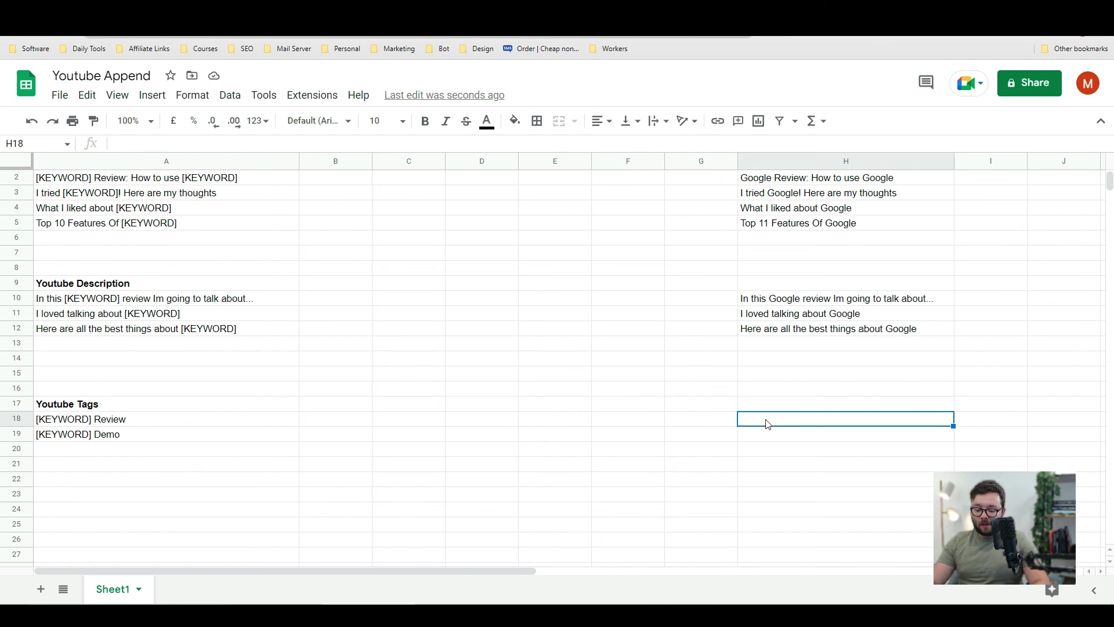
type("=")
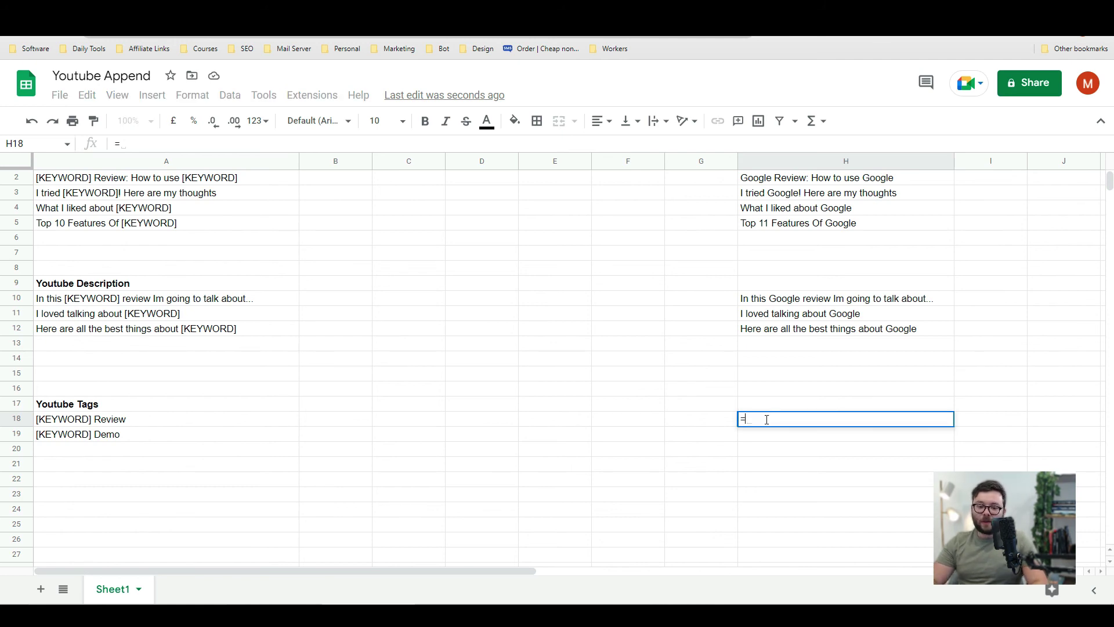
type("b1")
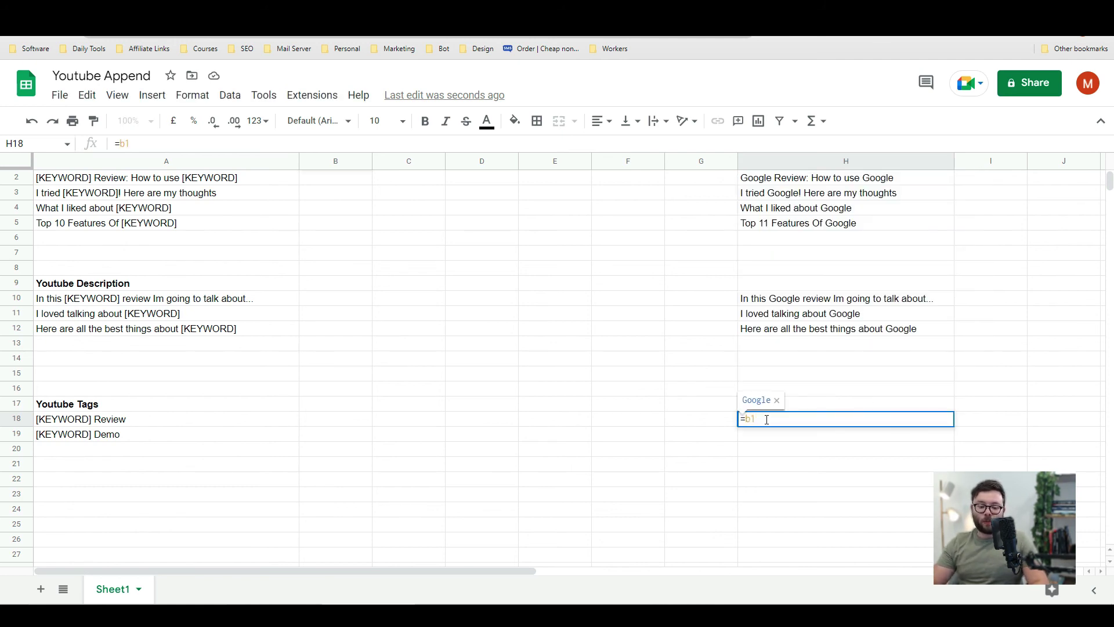
type("&\"")
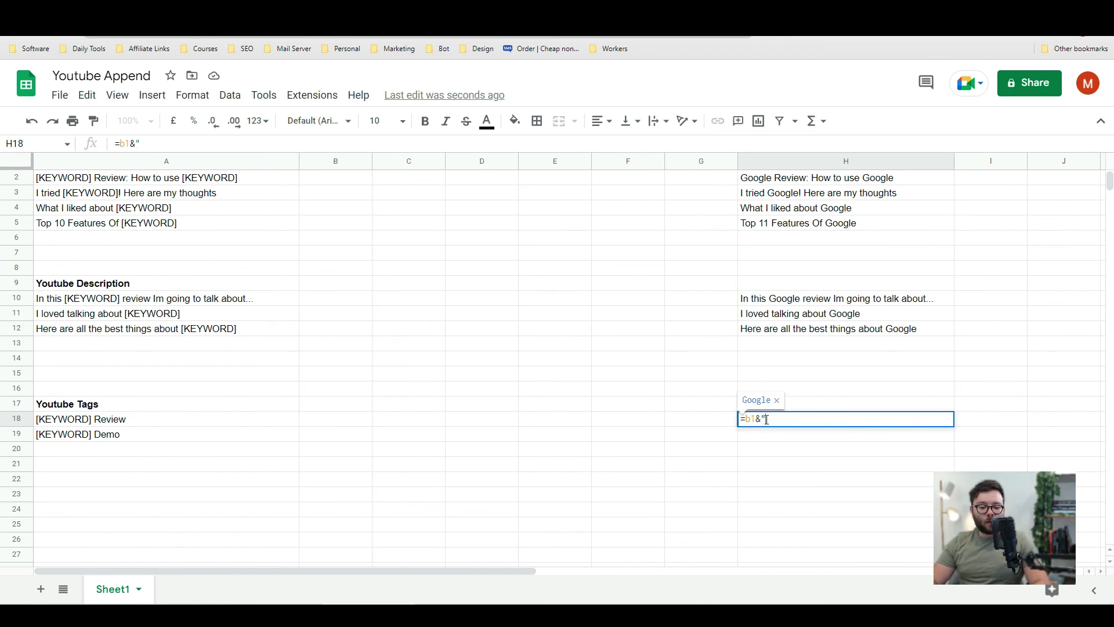
type(" Review\"")
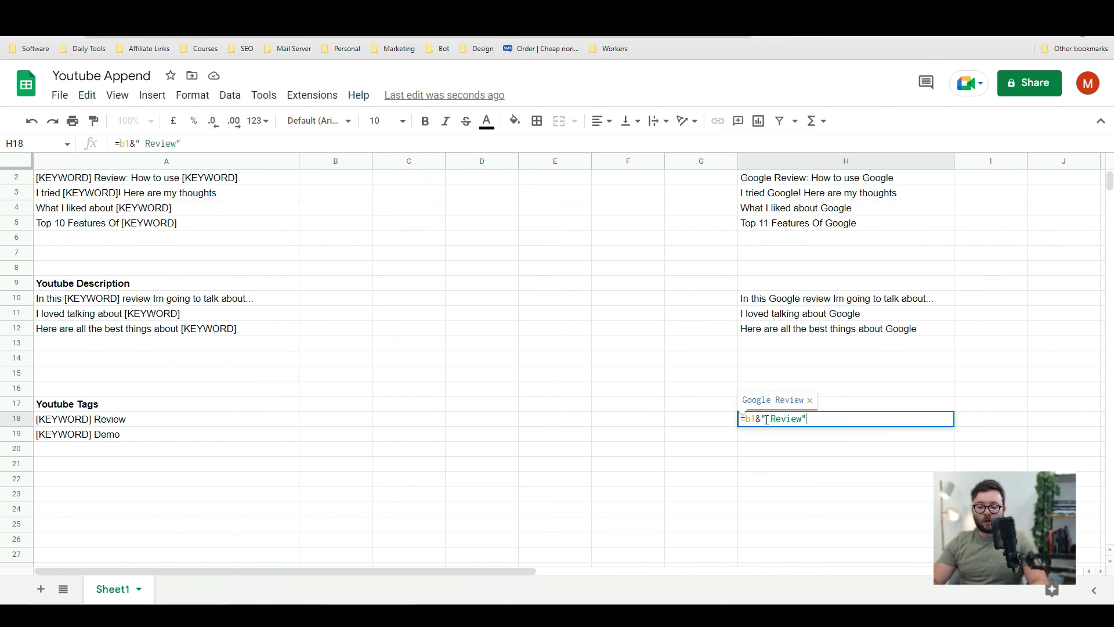
key("Return")
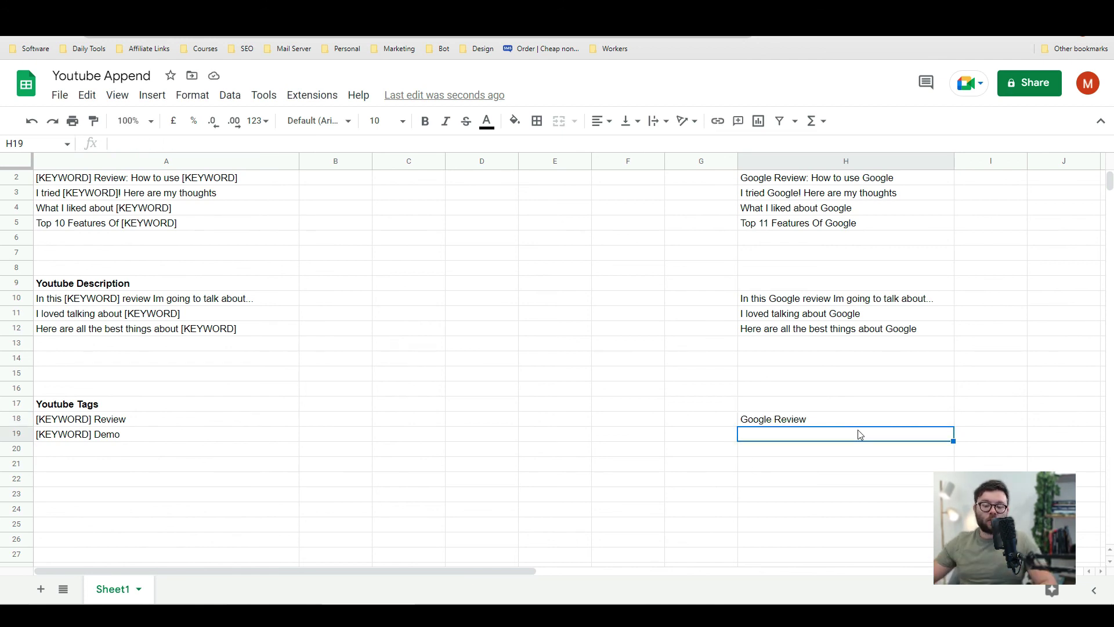
type("=")
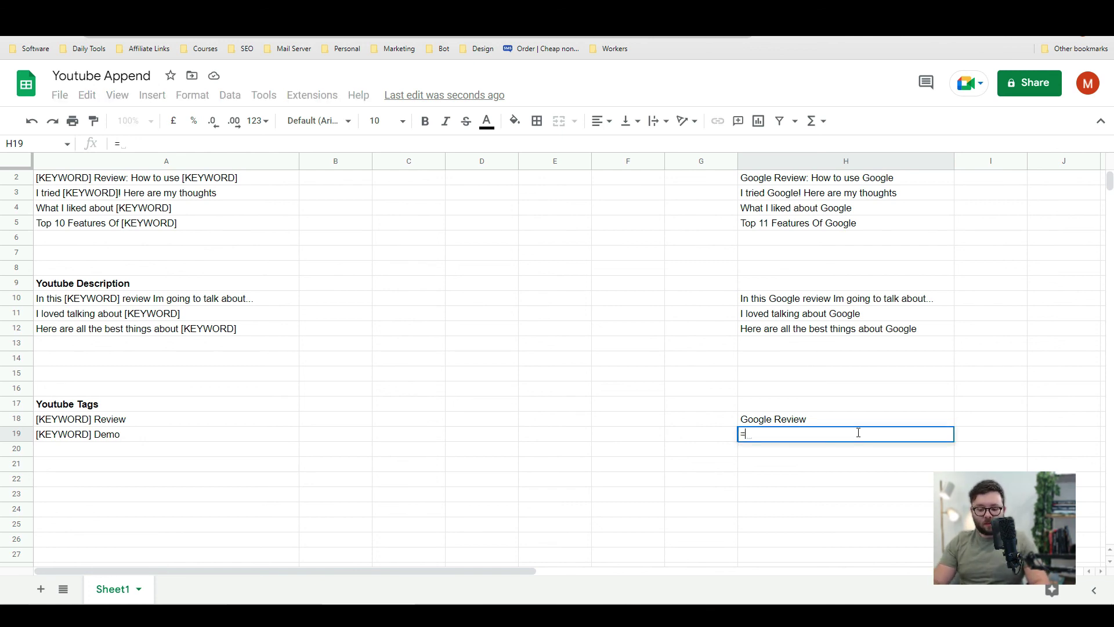
type("b1&\"")
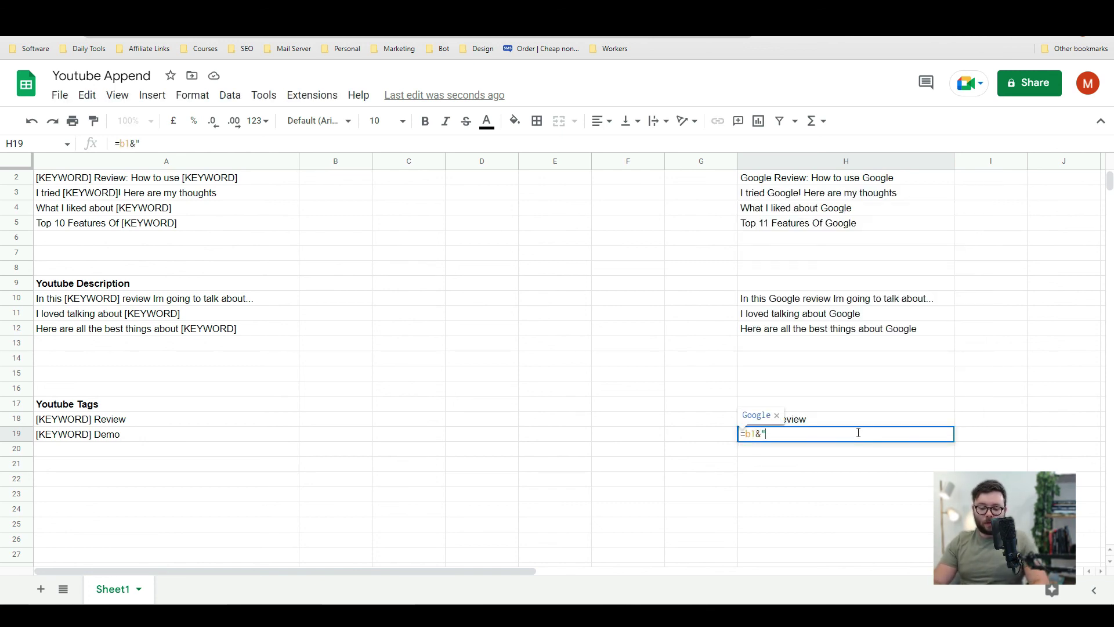
type(" Demo\"")
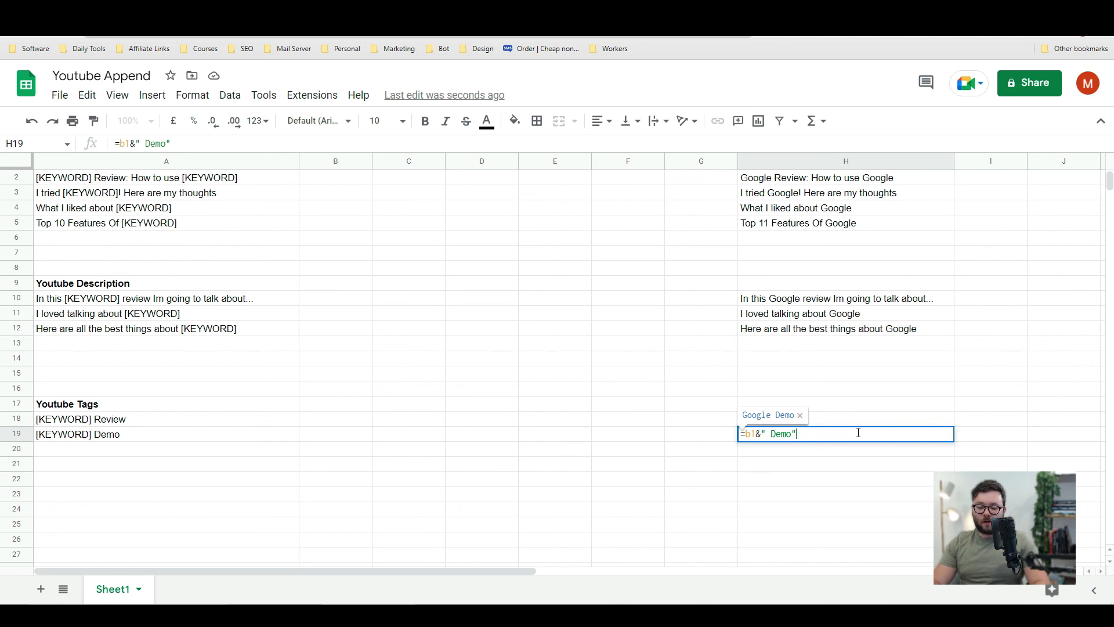
key("Return")
scroll(702, 415, "up", 1)
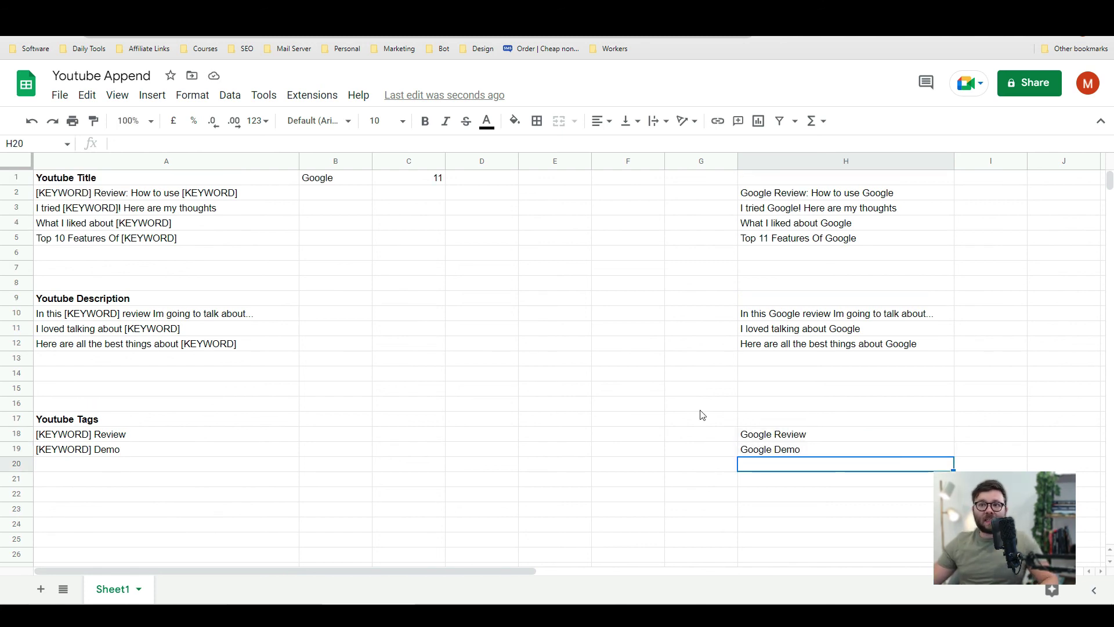